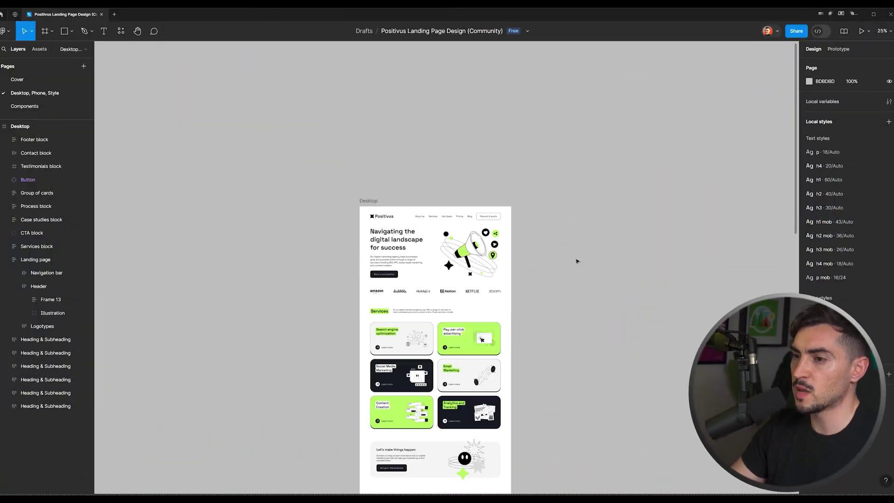
scroll(582, 254, "down", 10)
- Copy the whole Desktop frame of the Positivus landing page using the Figma to HTML with Framer plugin
scroll(590, 253, "up", 15)
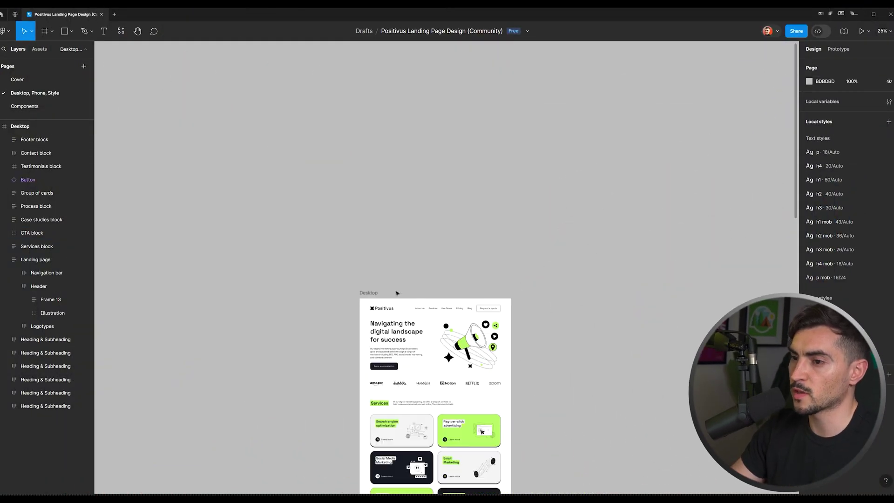
scroll(395, 292, "up", 4)
left_click_drag(440, 280, 414, 206)
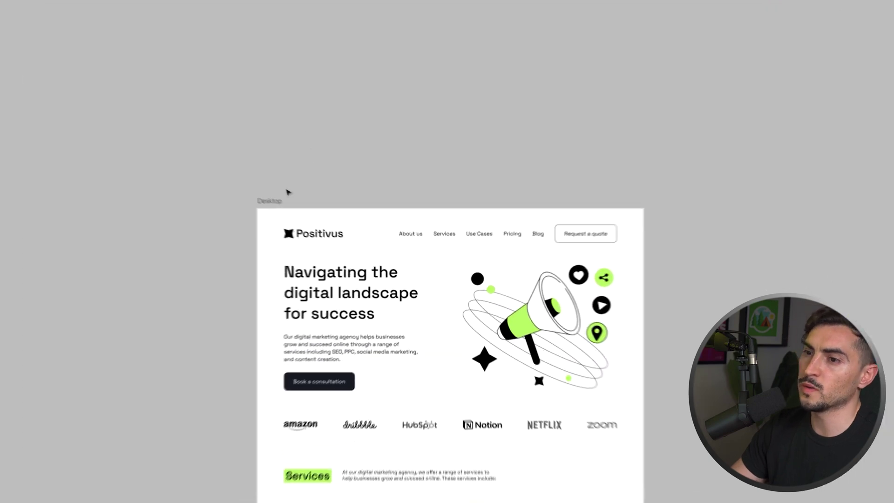
left_click(278, 200)
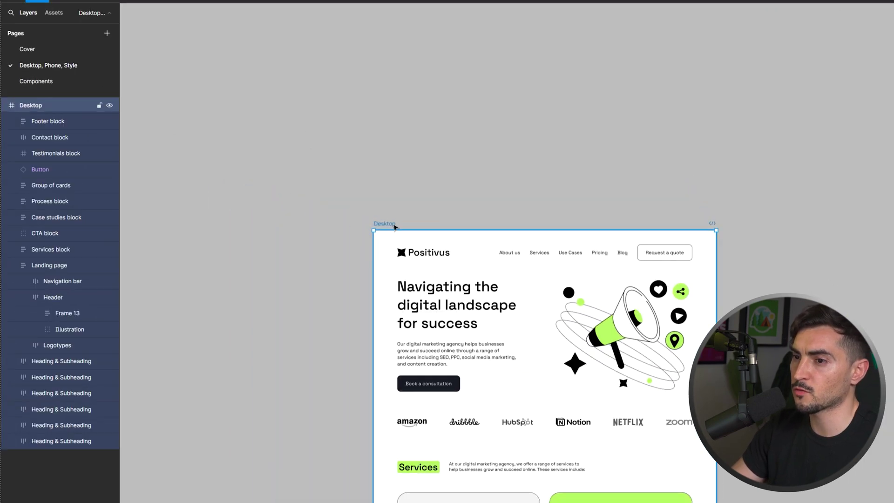
scroll(394, 227, "down", 15)
scroll(518, 164, "up", 12)
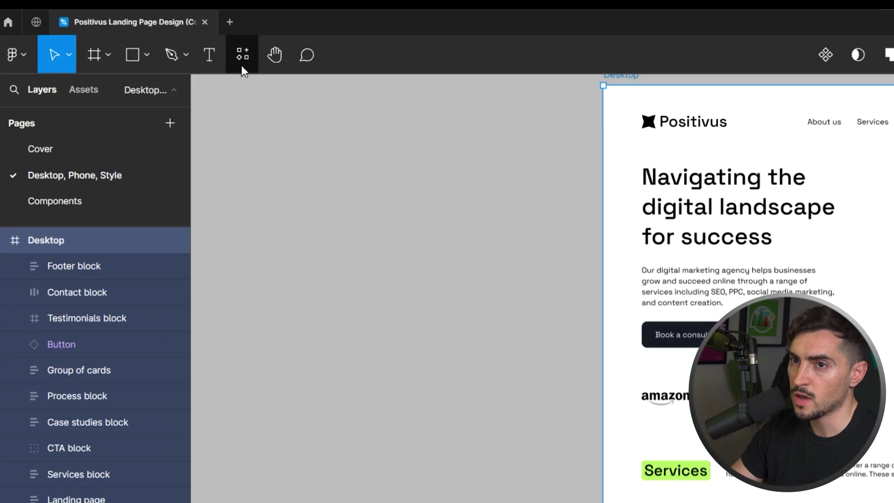
left_click(241, 55)
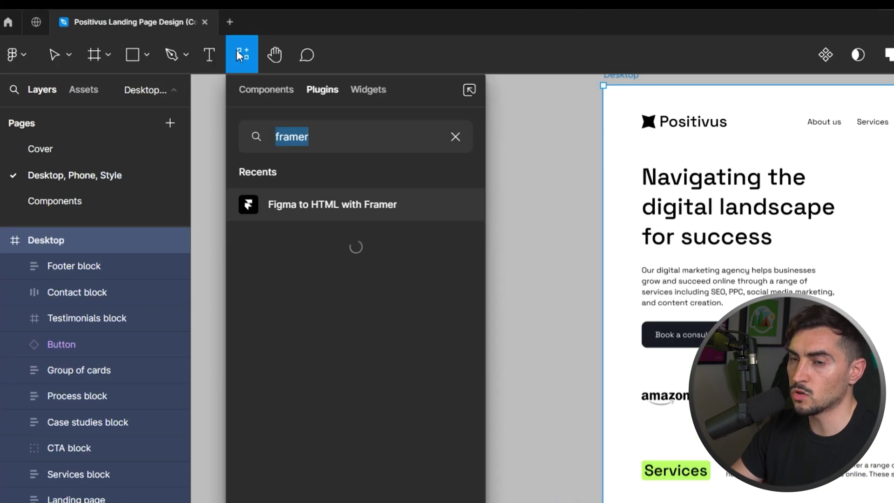
left_click(325, 142)
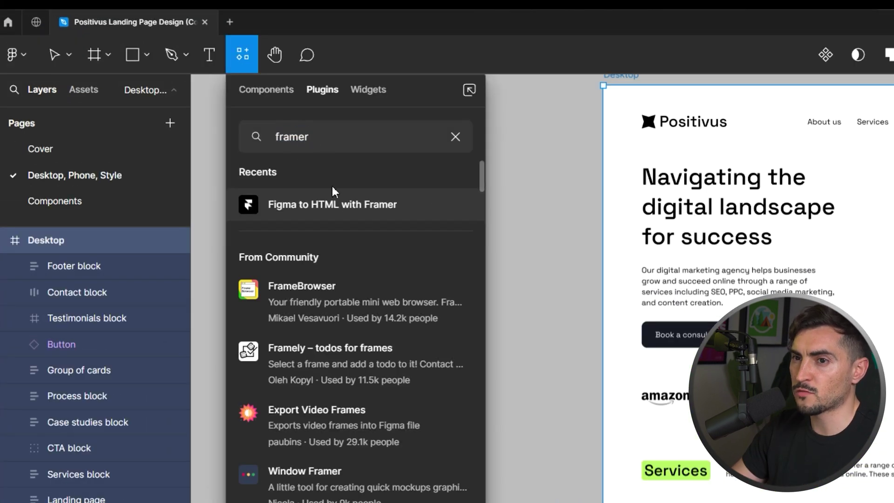
left_click(341, 205)
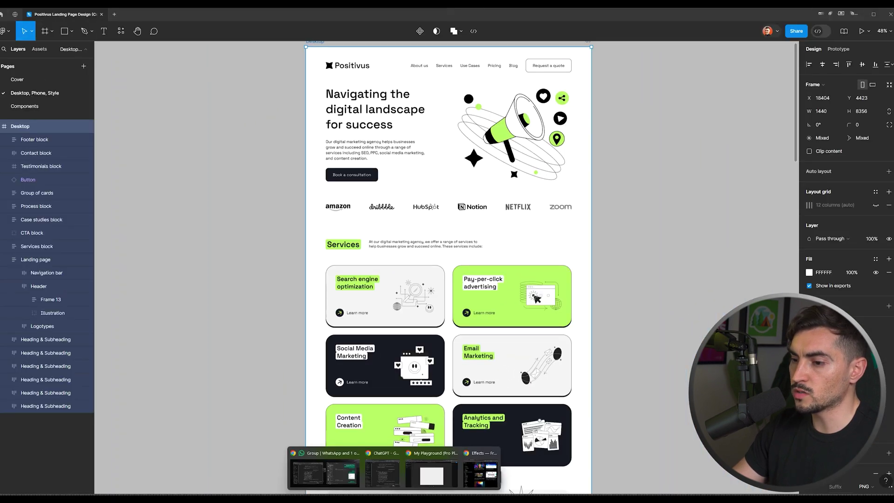
- Switch to the My Playground project in Framer and paste the copied design onto the Home page canvas
left_click(438, 461)
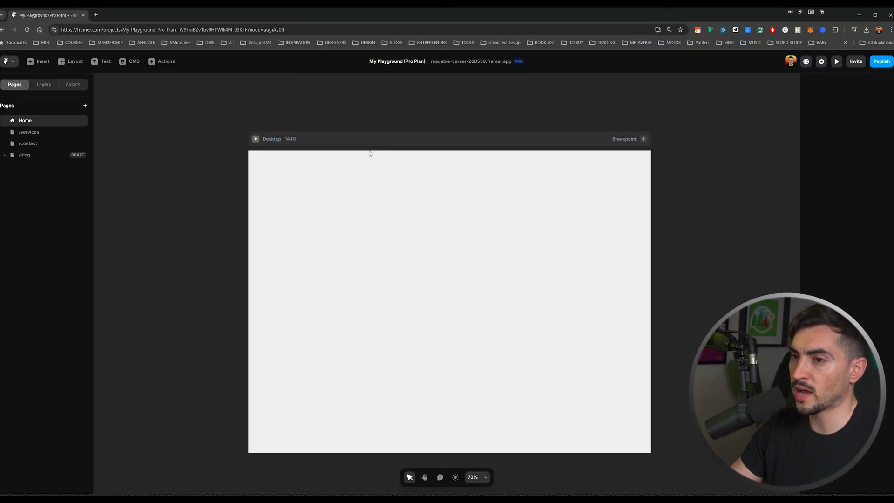
scroll(394, 129, "down", 5)
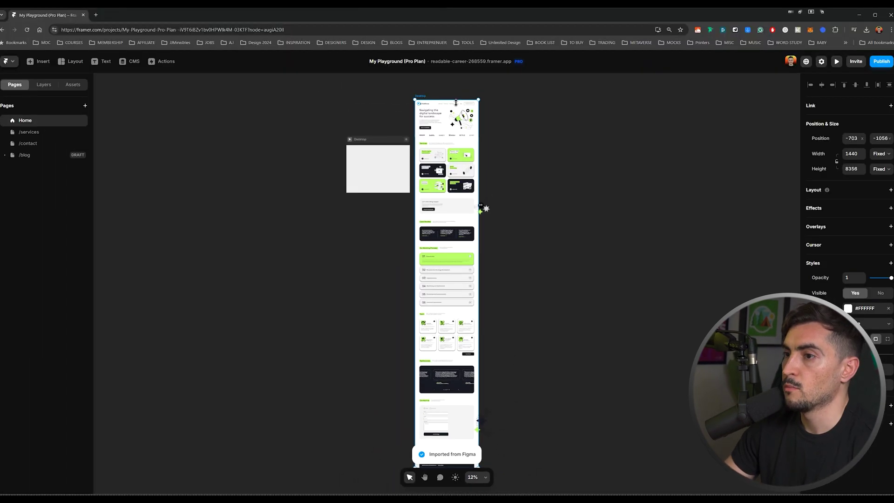
scroll(456, 102, "up", 10)
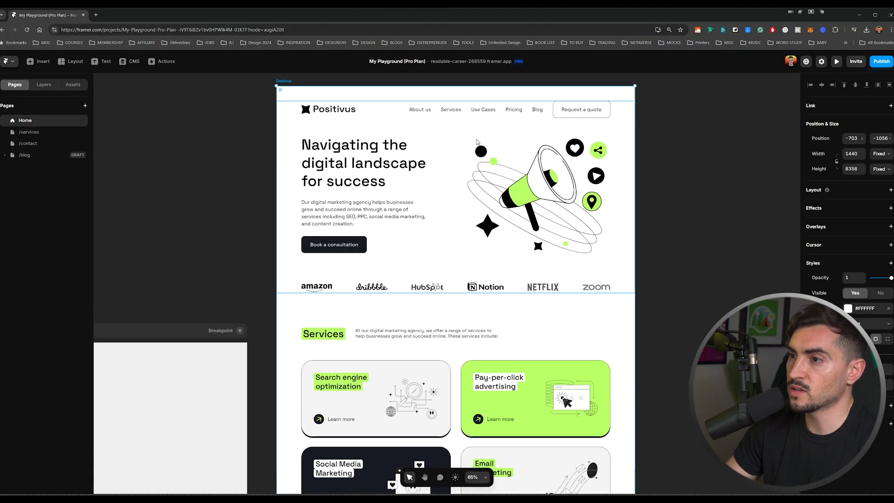
- Look through the imported landing page's sections down to the contact form and compare its placement with the empty Desktop breakpoint
scroll(565, 214, "down", 10)
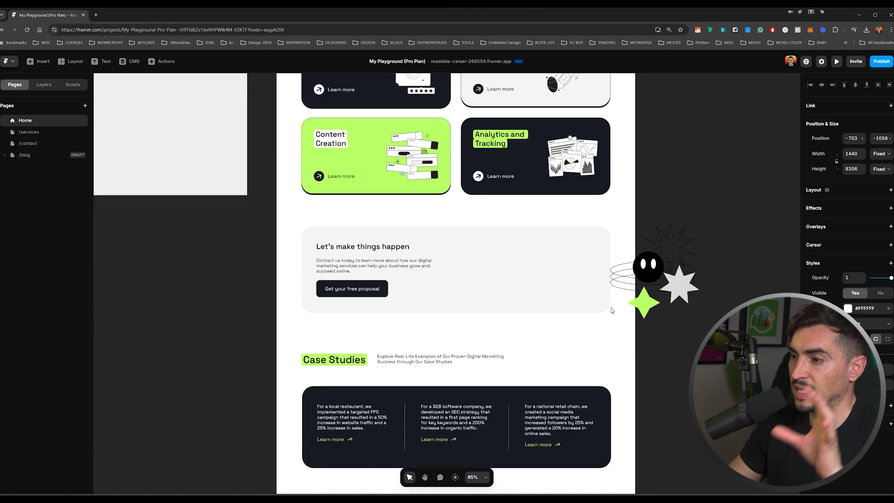
scroll(645, 290, "down", 15)
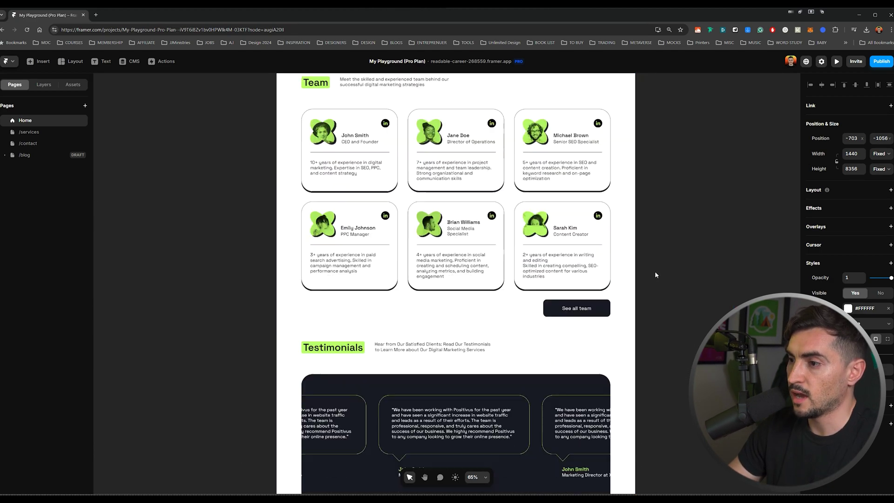
scroll(656, 272, "down", 5)
scroll(655, 271, "up", 8)
scroll(656, 270, "down", 4)
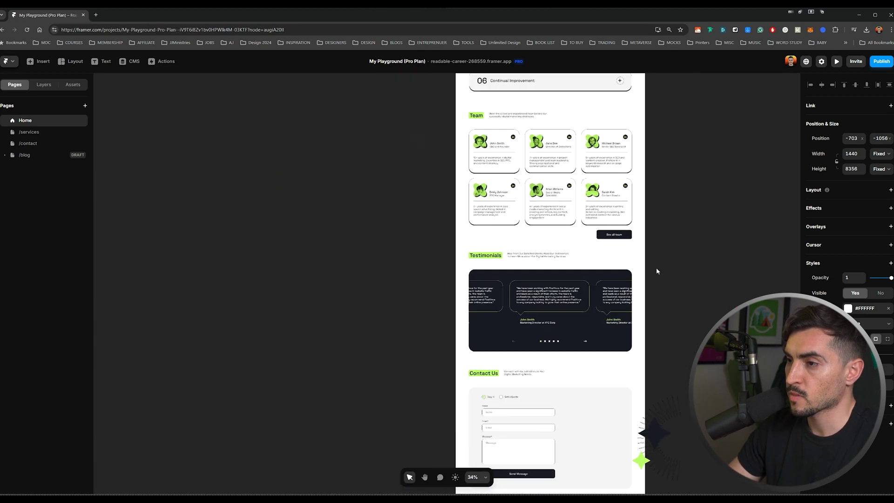
left_click_drag(655, 268, 636, 381)
scroll(624, 358, "up", 6)
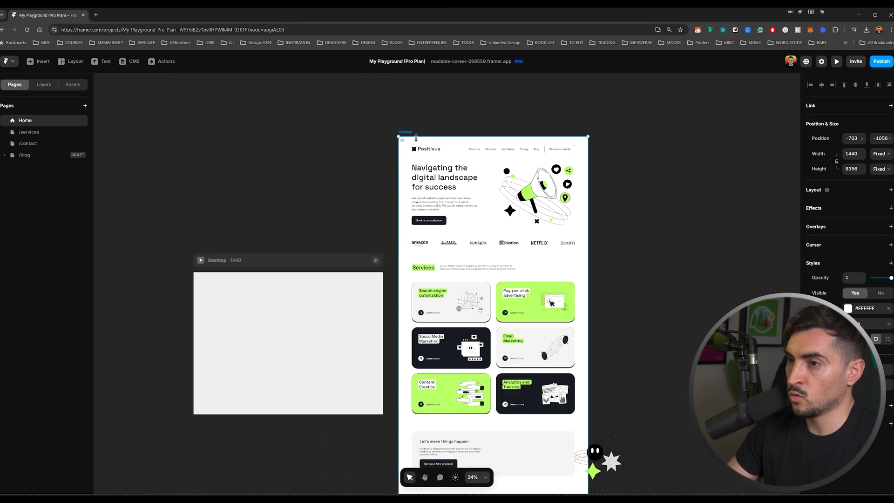
left_click_drag(410, 123, 487, 94)
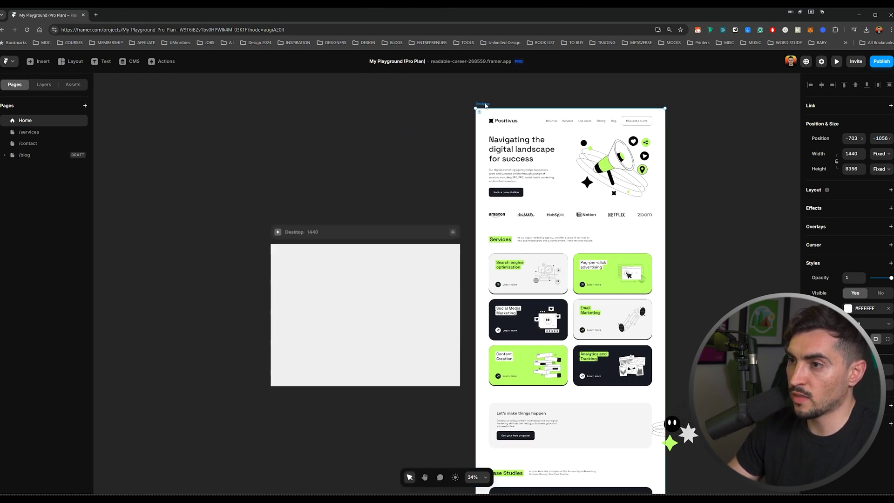
- Move the imported design over the Desktop breakpoint and nest its layer inside the primary Desktop layer
left_click_drag(488, 108, 281, 245)
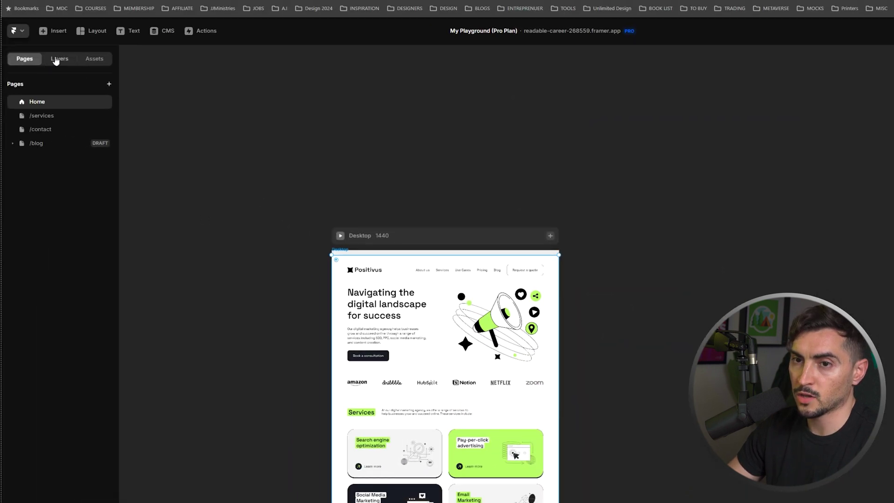
left_click(56, 59)
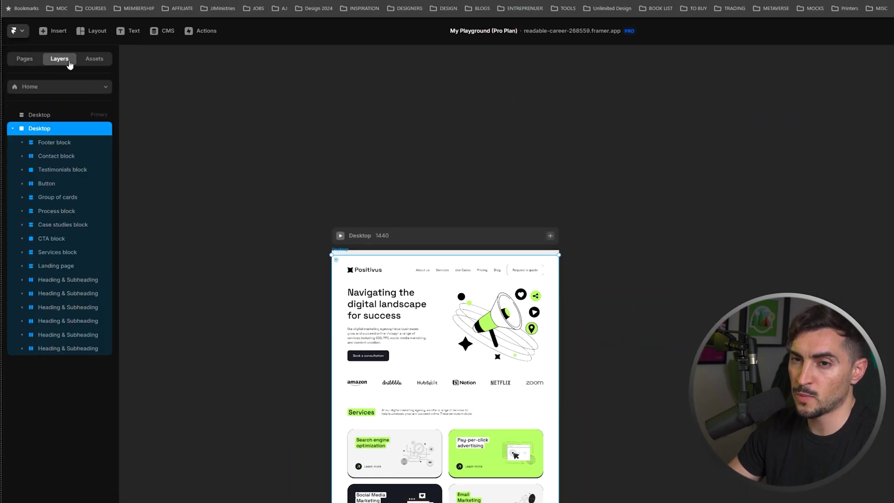
left_click(46, 115)
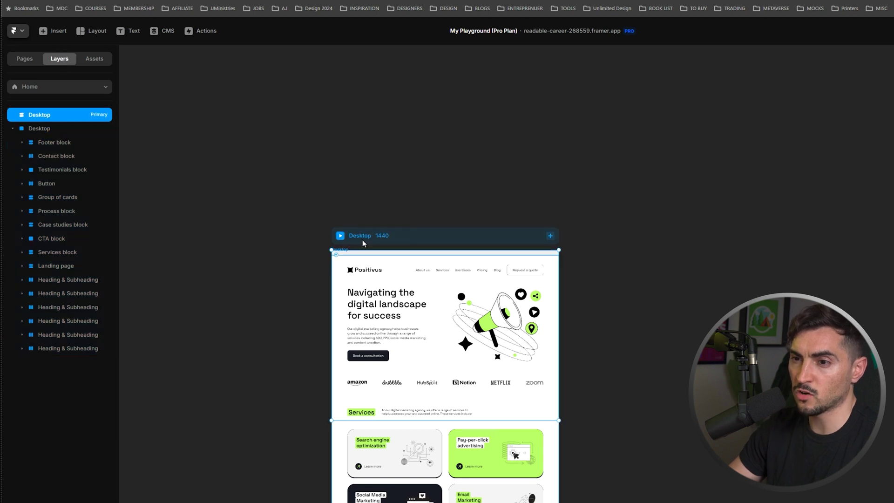
scroll(362, 241, "up", 3)
left_click(34, 128)
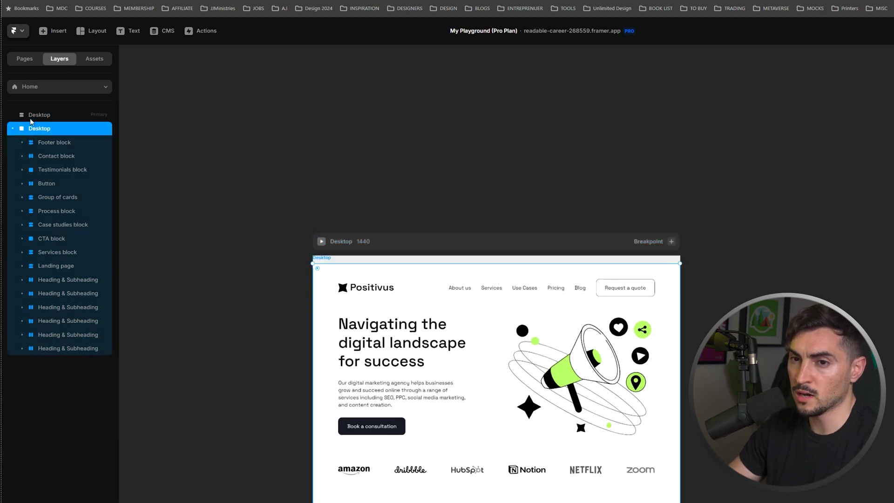
left_click_drag(30, 135, 39, 116)
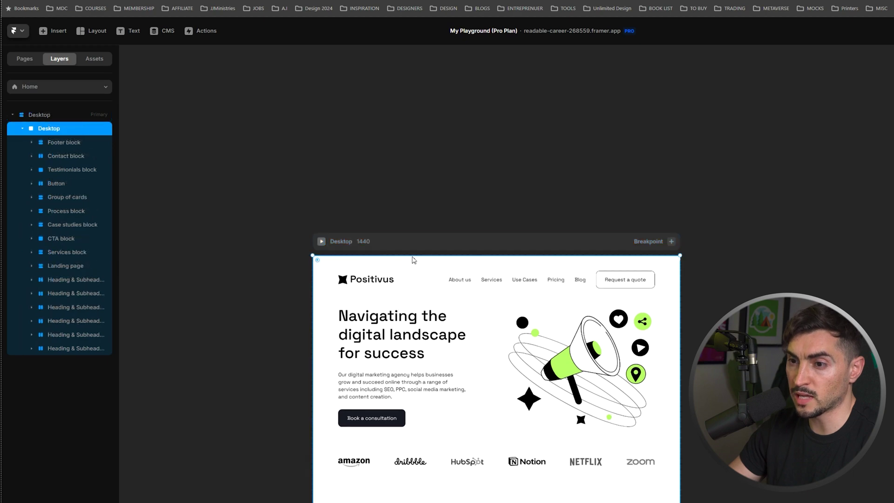
- Preview the primary Desktop page, check how far its content extends, and return to the canvas
left_click(39, 116)
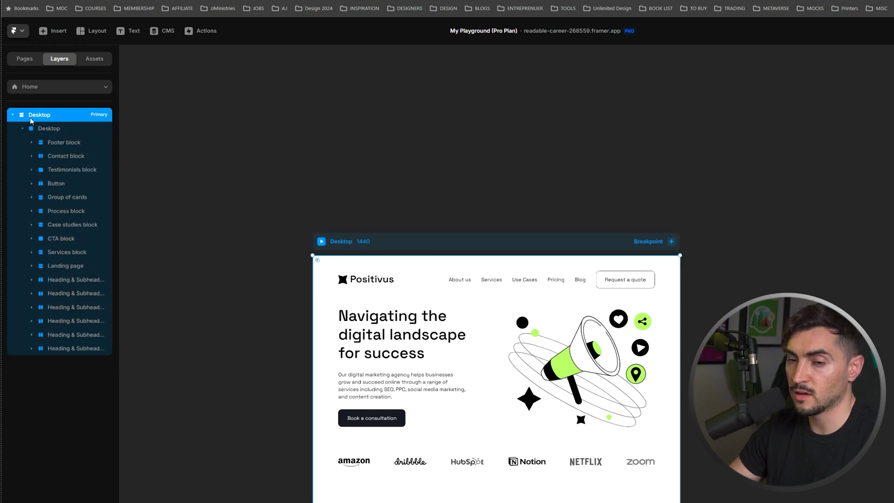
key("ctrl+plus")
key("ctrl+plus")
key("ctrl+plus")
left_click(320, 180)
left_click(241, 227)
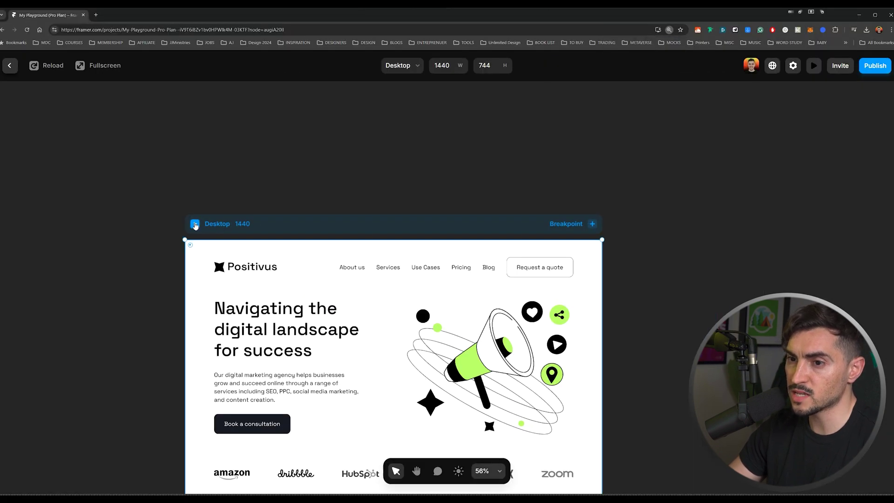
left_click(196, 224)
scroll(778, 231, "down", 4)
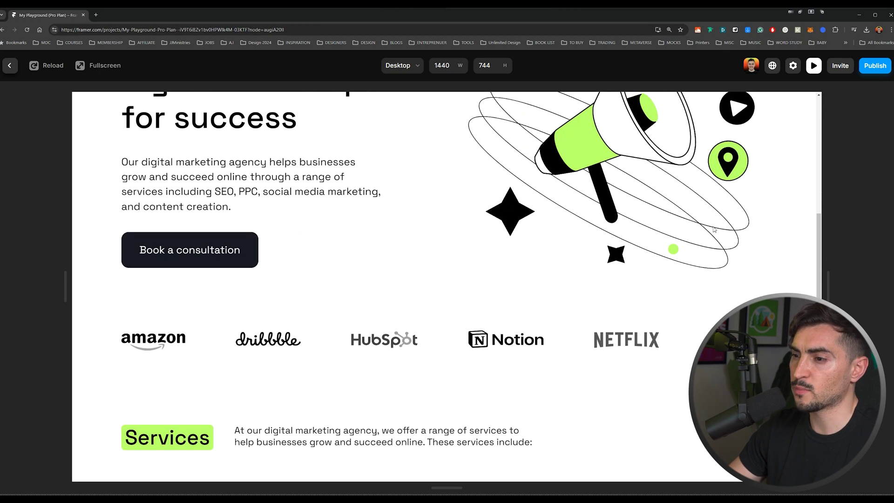
scroll(695, 235, "up", 4)
key("Escape")
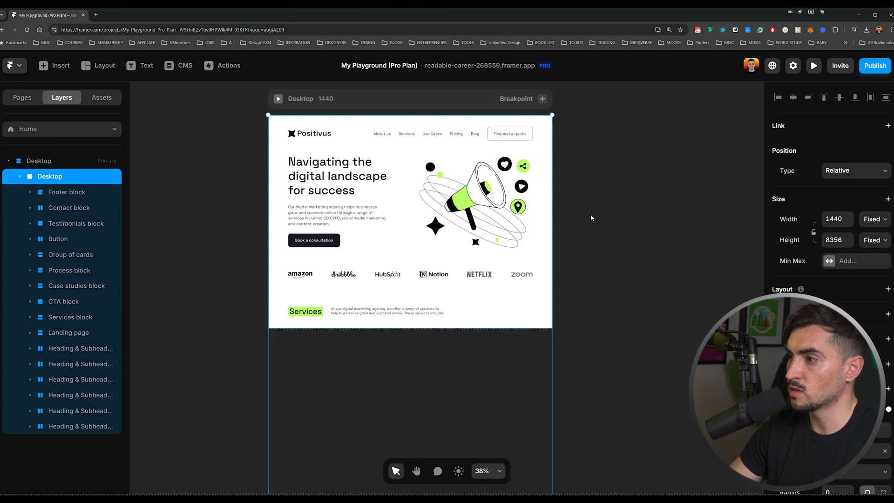
- Extend the primary Desktop frame's height down to the bottom of the imported design's footer
scroll(590, 217, "down", 3)
left_click_drag(604, 202, 546, 201)
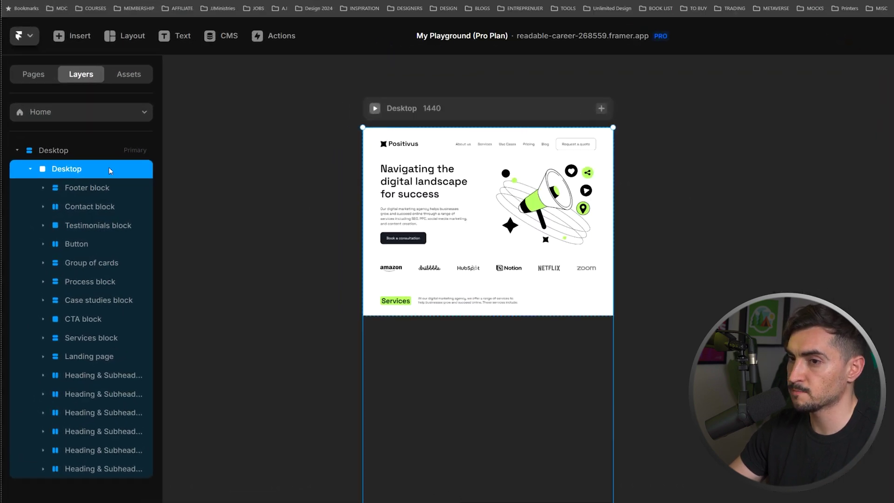
left_click(47, 161)
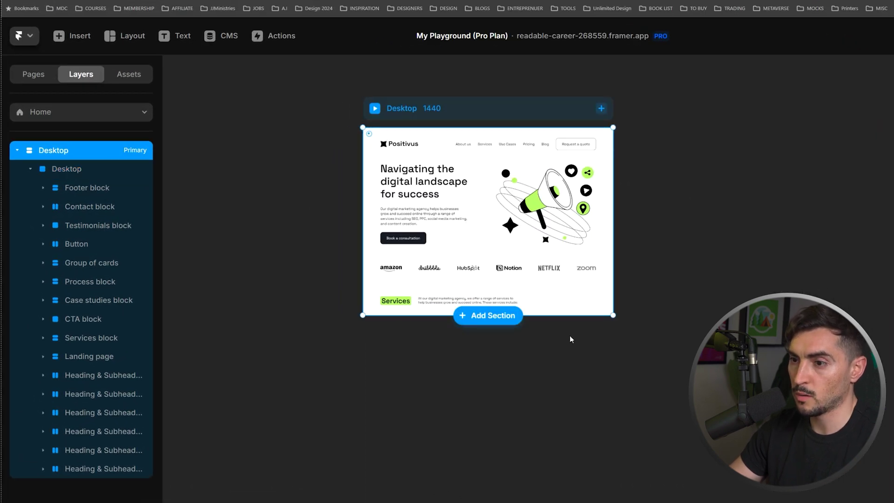
scroll(572, 339, "down", 3)
scroll(626, 390, "down", 5)
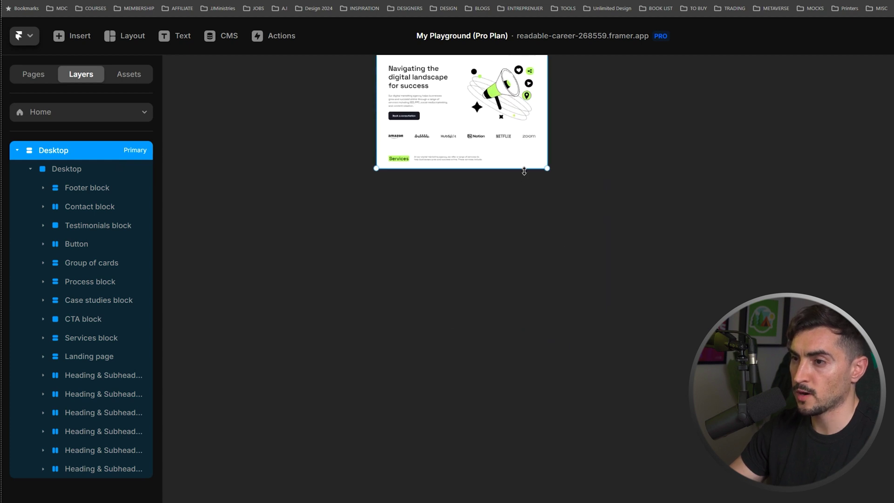
left_click_drag(525, 171, 662, 148)
scroll(483, 208, "up", 5)
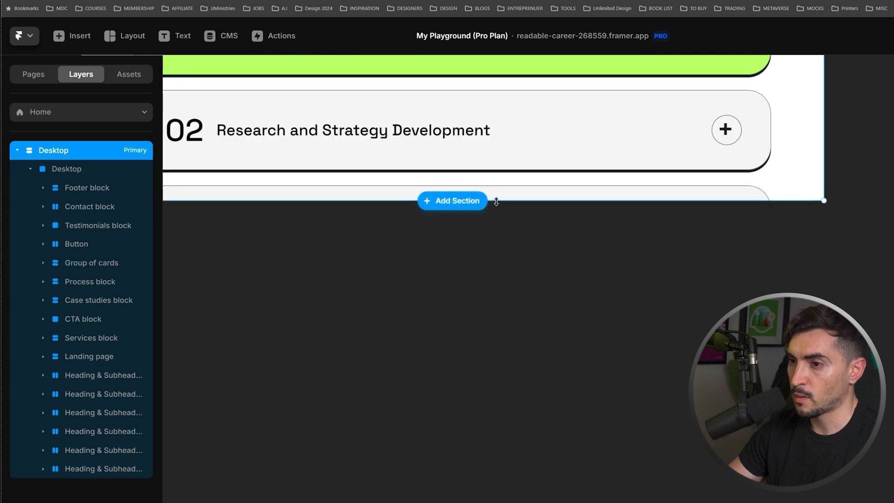
scroll(494, 201, "down", 10)
left_click_drag(494, 215, 509, 269)
scroll(500, 270, "up", 6)
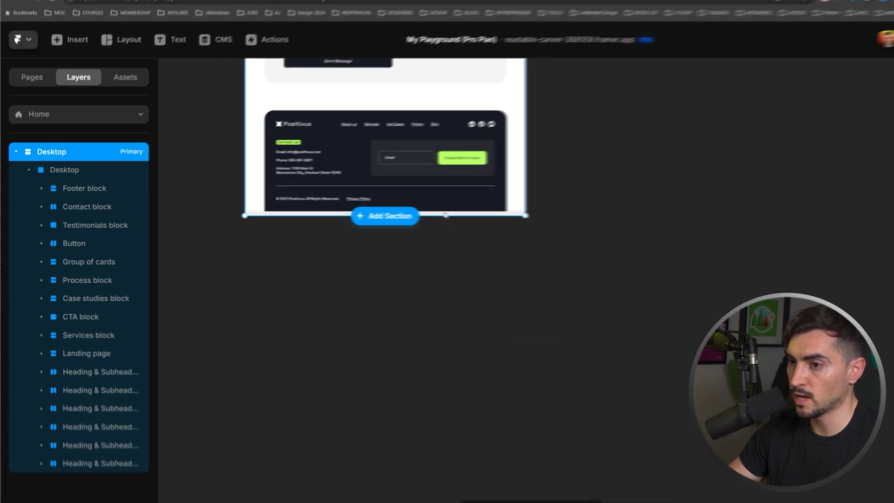
left_click_drag(453, 215, 455, 212)
left_click_drag(375, 211, 375, 206)
- Preview the extended page and examine its sections from the hero down to the contact form
left_click_drag(529, 181, 549, 338)
left_click(814, 66)
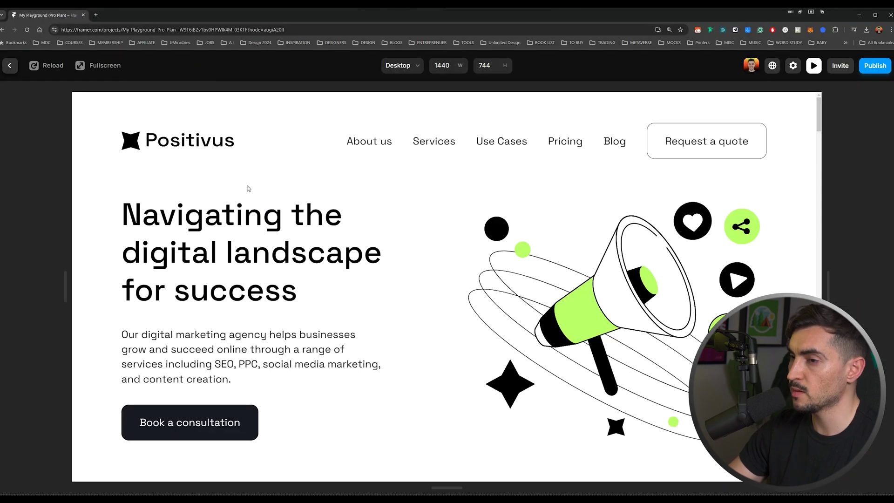
scroll(715, 177, "down", 4)
scroll(715, 176, "down", 15)
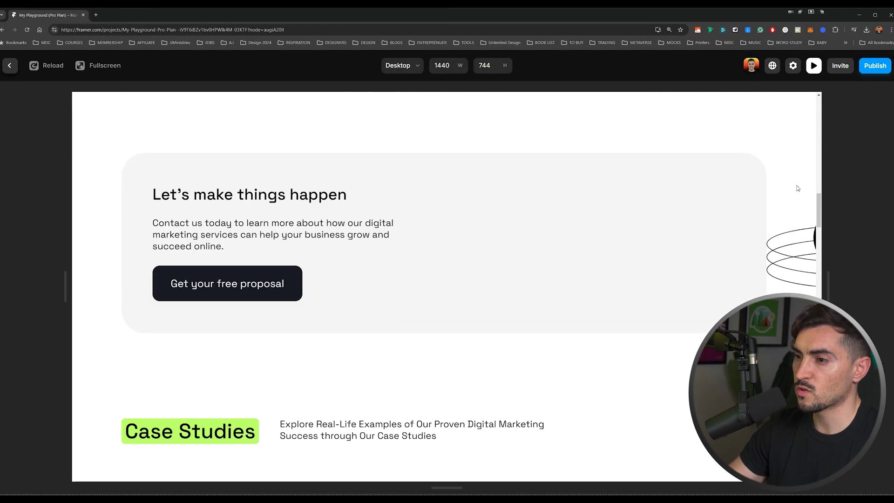
scroll(228, 297, "down", 20)
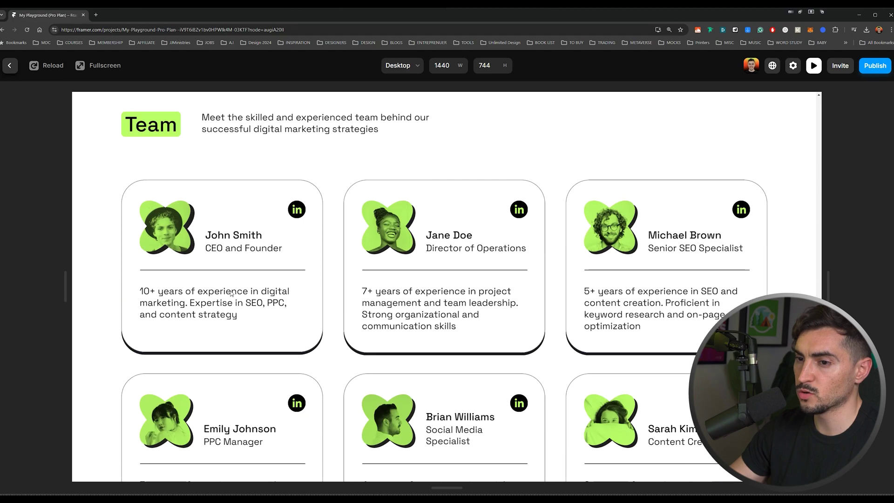
scroll(754, 138, "down", 10)
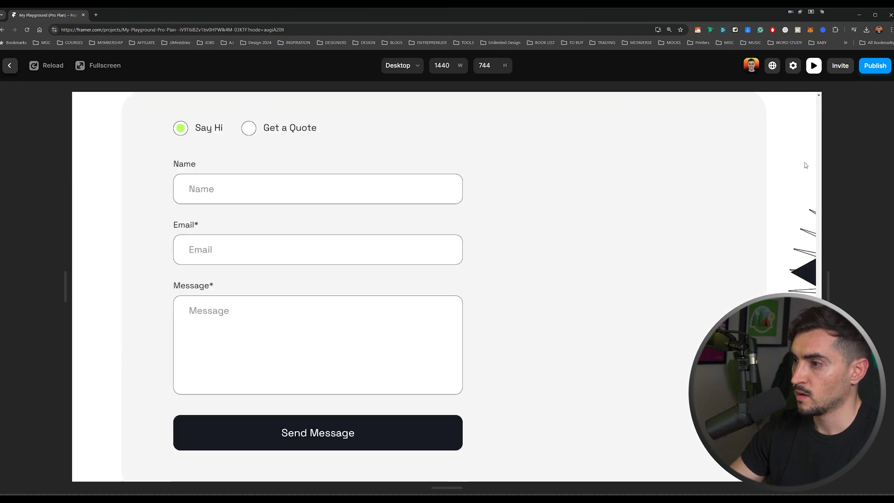
scroll(754, 137, "up", 12)
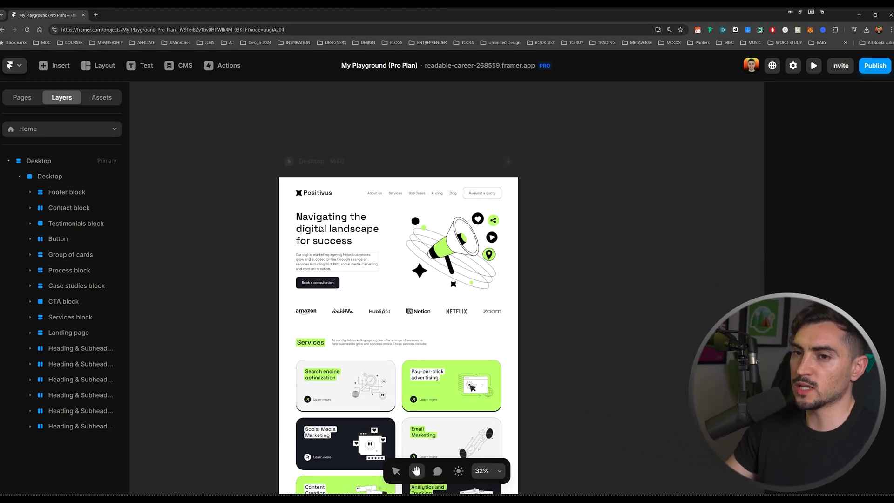
- Create a color style named Green using #B9FF66 sampled from the megaphone illustration
left_click(106, 93)
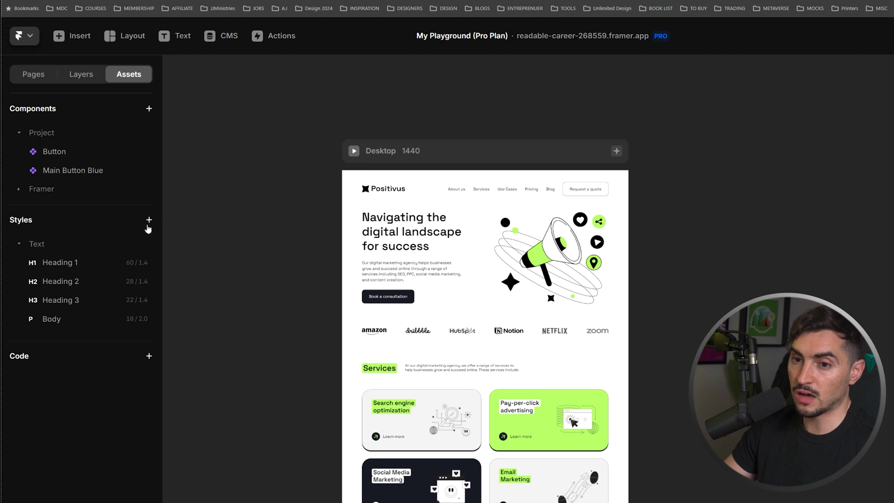
left_click(149, 221)
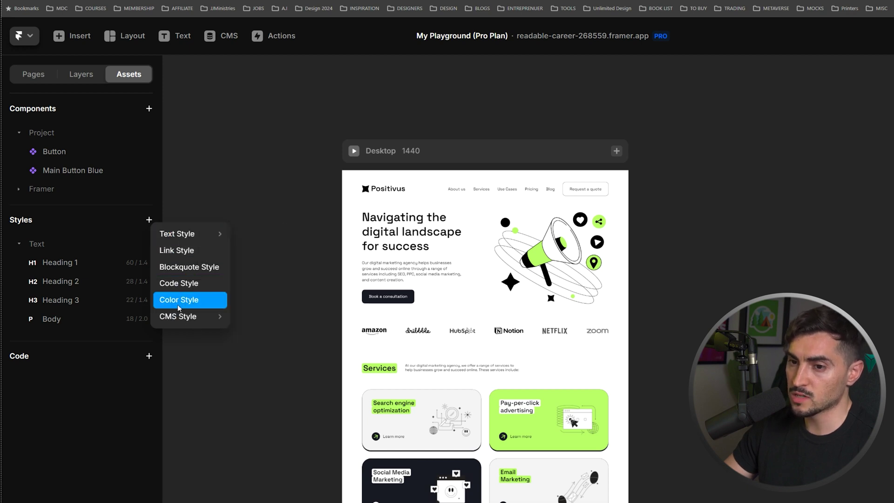
left_click(196, 300)
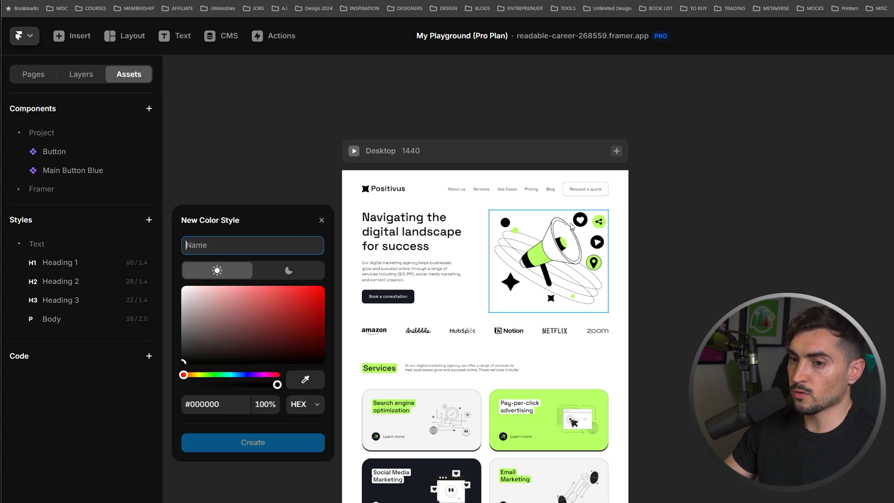
type("gR")
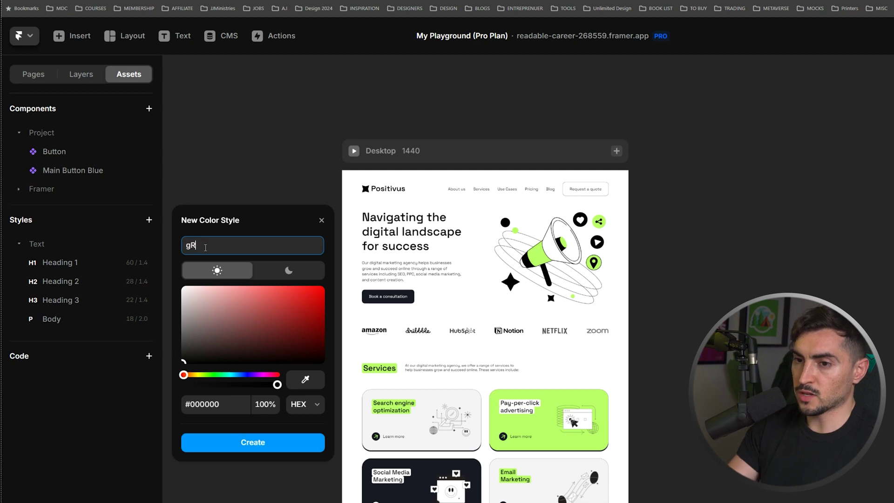
key("BackSpace")
key("BackSpace")
type("Green")
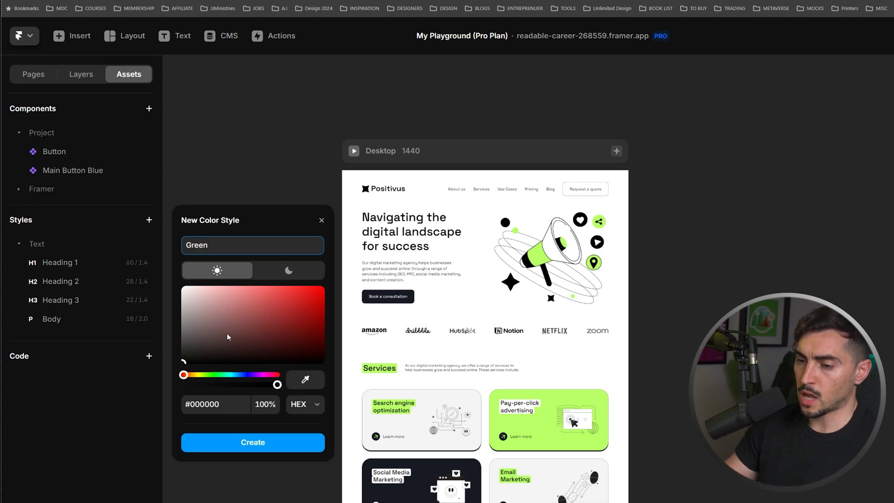
left_click(306, 380)
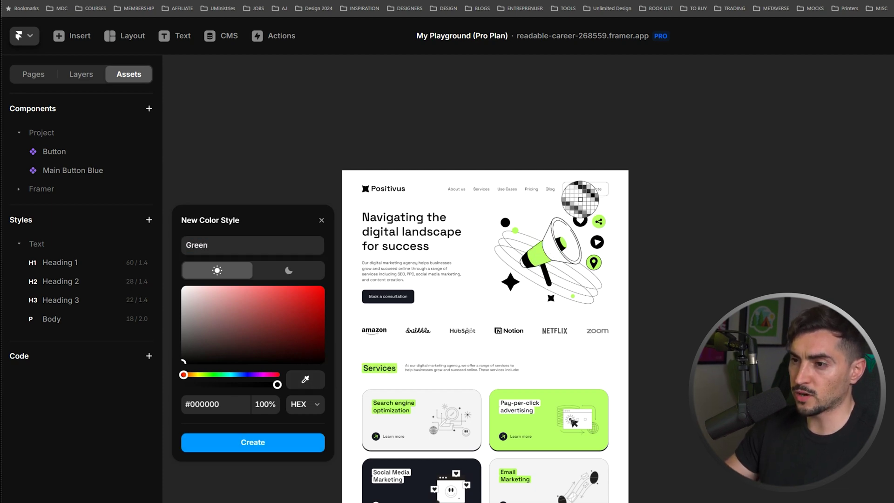
left_click(538, 254)
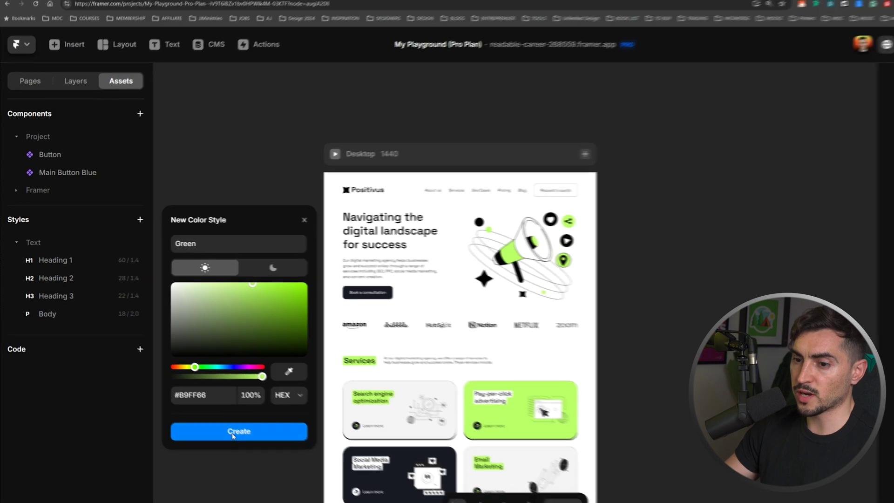
left_click(249, 442)
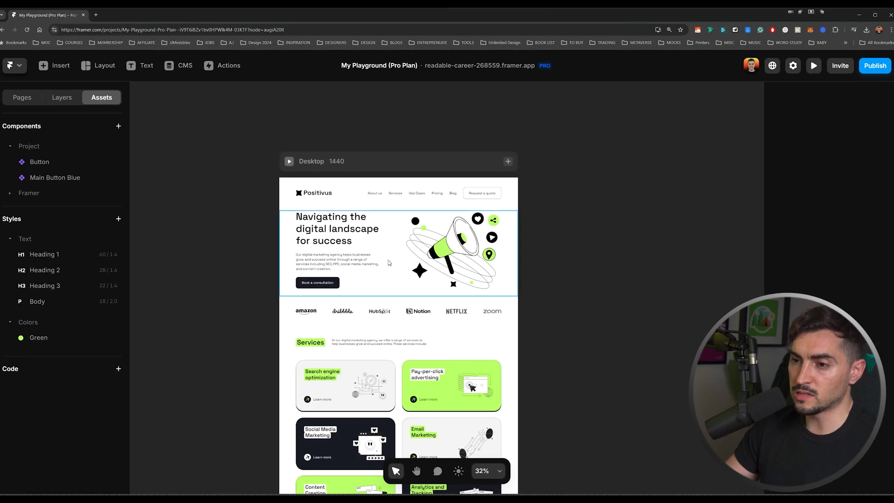
- Apply the Green color style to the fill of the hero's Book a consultation button
scroll(336, 294, "up", 5)
left_click(346, 282)
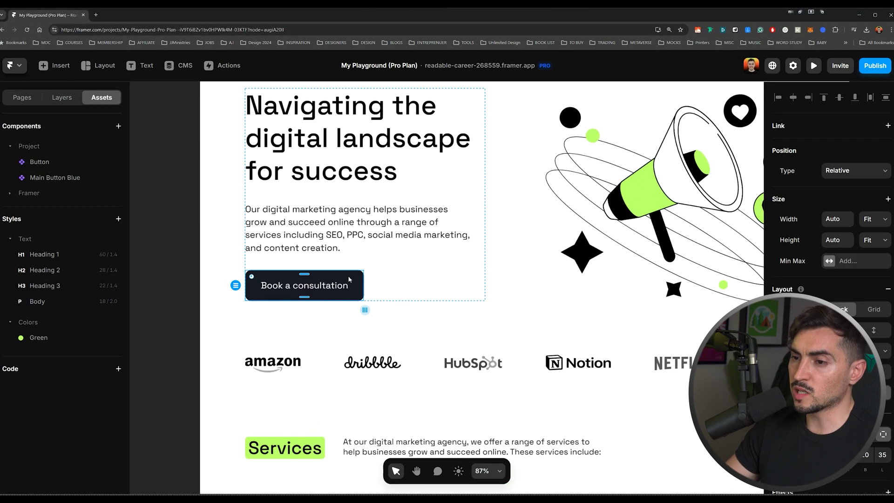
scroll(346, 282, "up", 2)
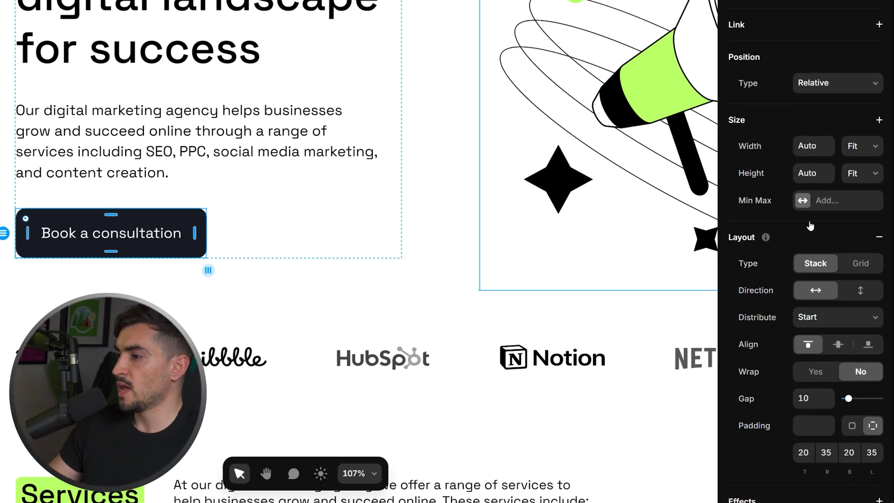
scroll(827, 209, "down", 4)
scroll(827, 209, "down", 6)
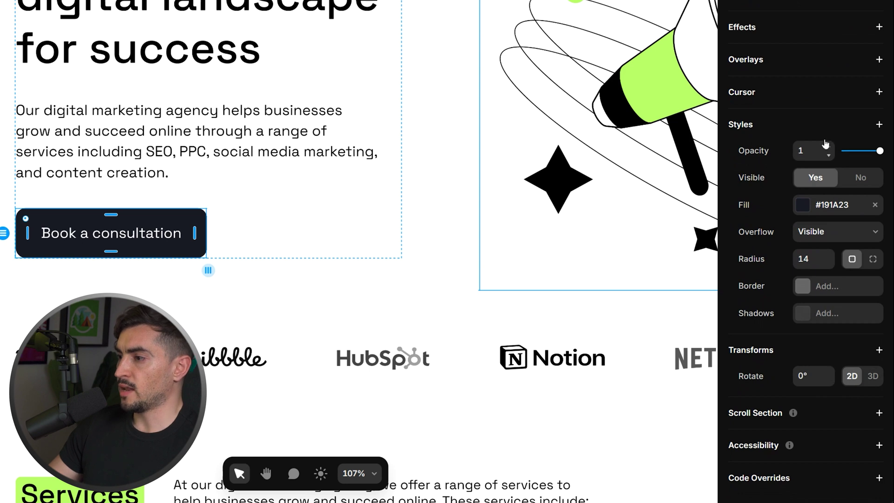
scroll(826, 144, "up", 1)
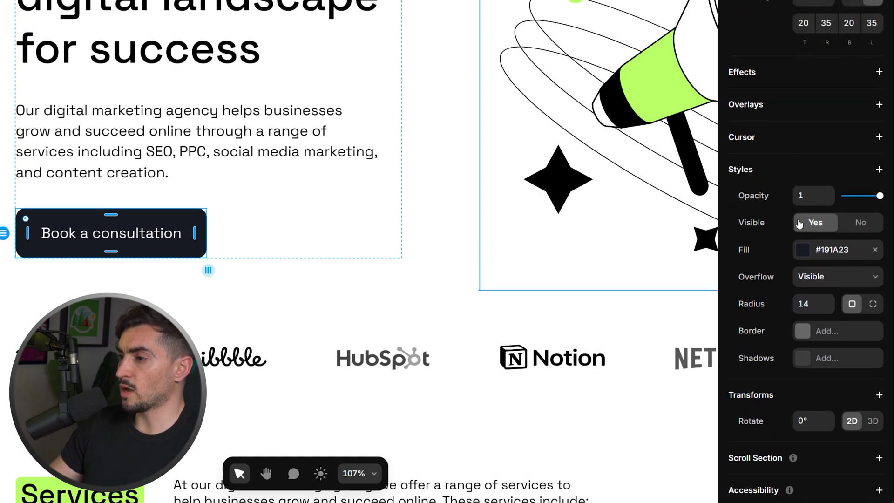
left_click(802, 250)
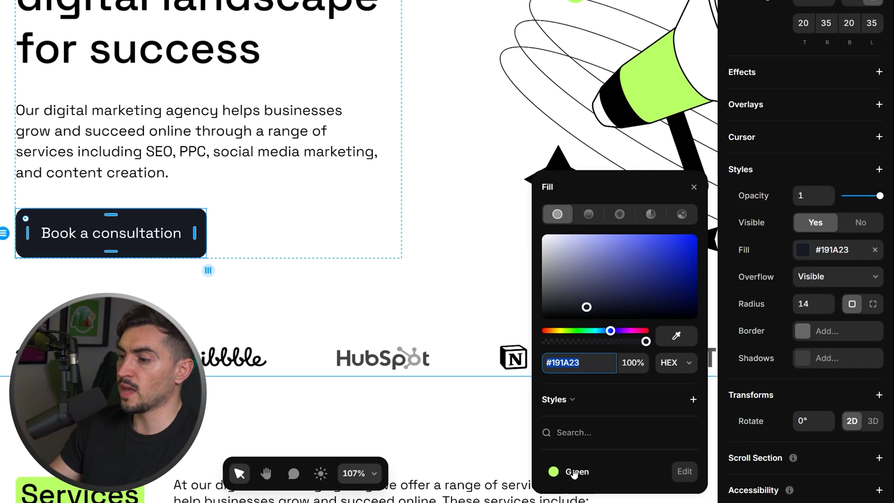
left_click(576, 473)
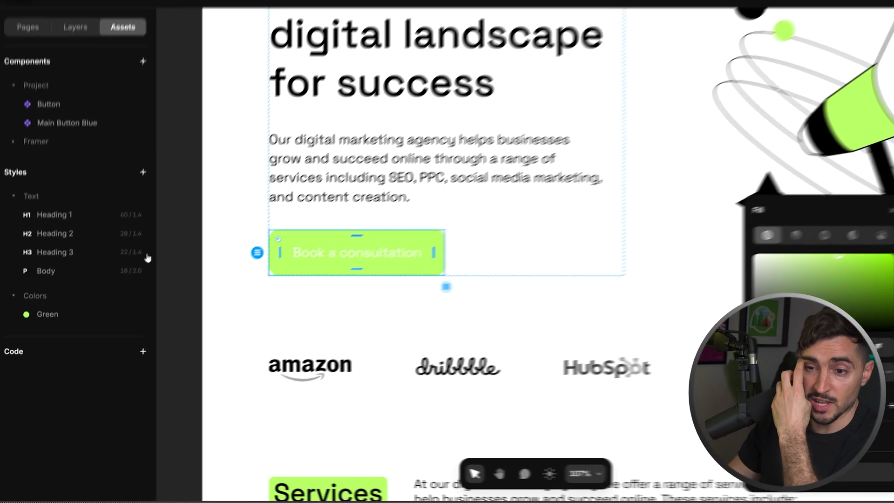
- Create a second color style named Grey using #9E9E9E sampled from the HubSpot logo
left_click(117, 220)
left_click(216, 238)
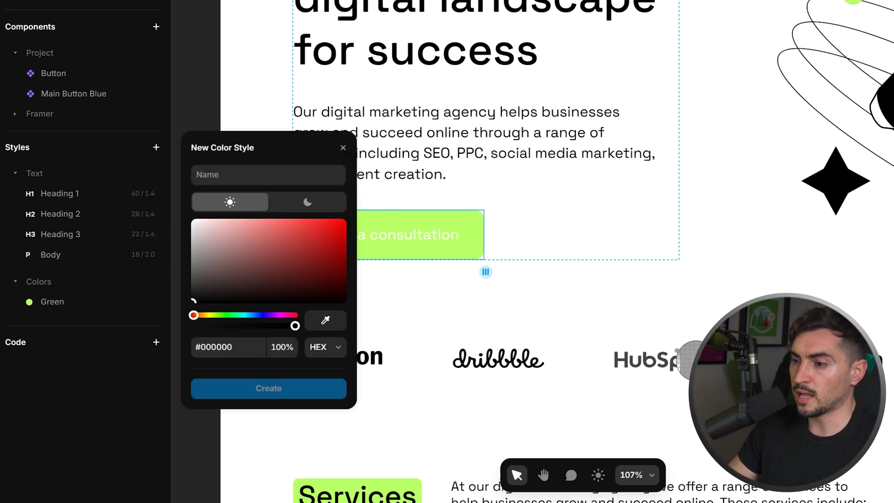
type("Gre")
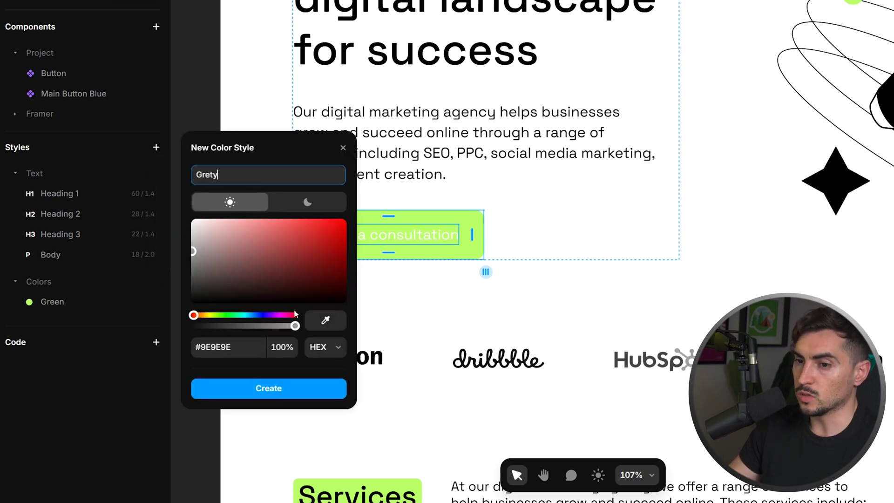
type("t")
key("BackSpace")
type("y")
key("Return")
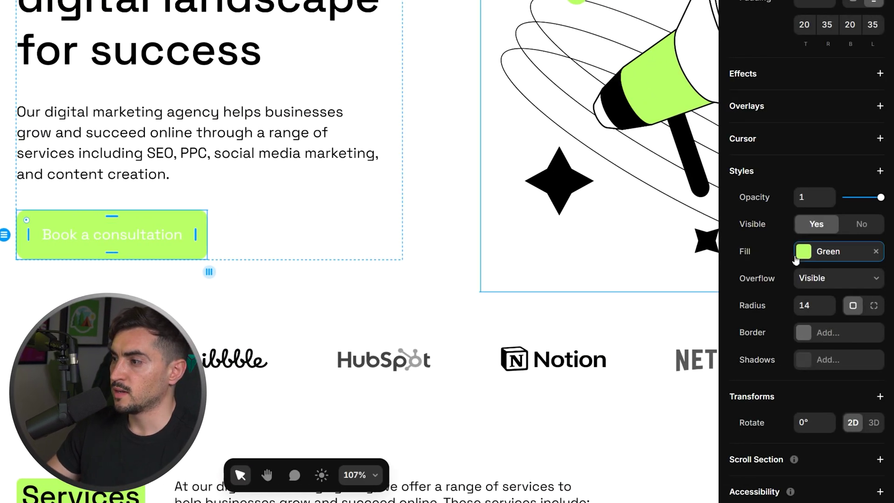
- Set the Book a consultation button's fill to the Grey color style
left_click(795, 259)
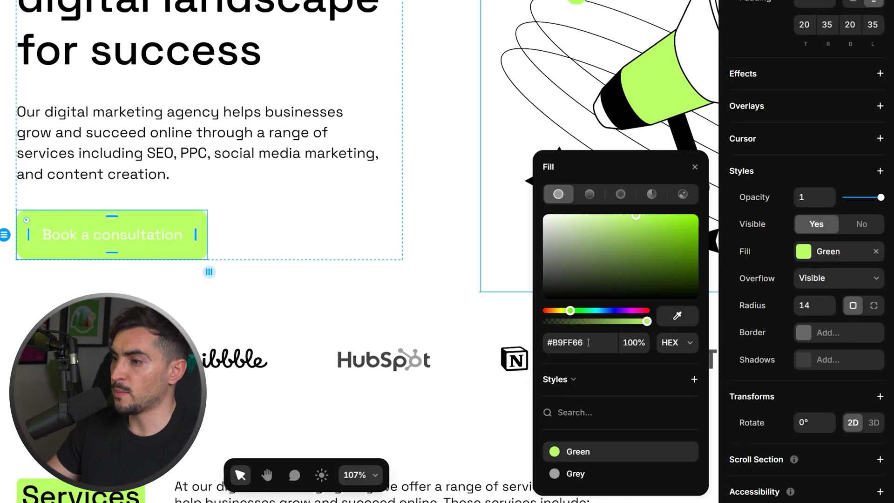
left_click(567, 473)
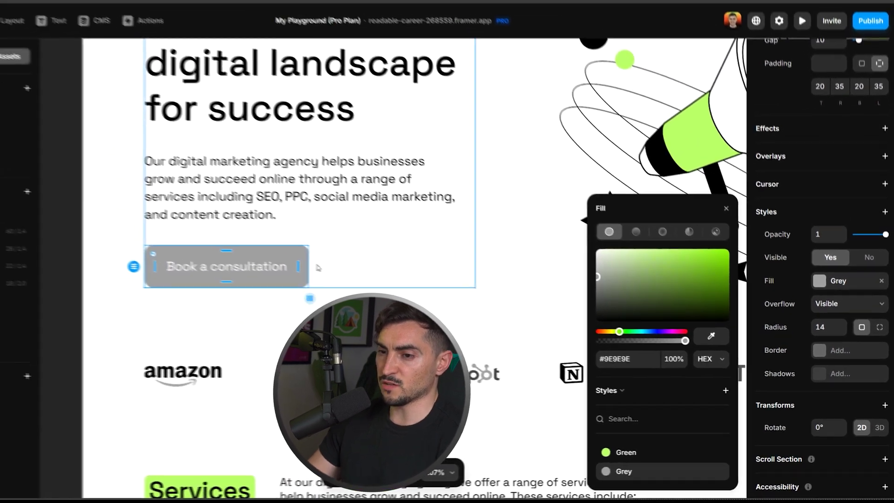
left_click(373, 204)
scroll(414, 181, "down", 3)
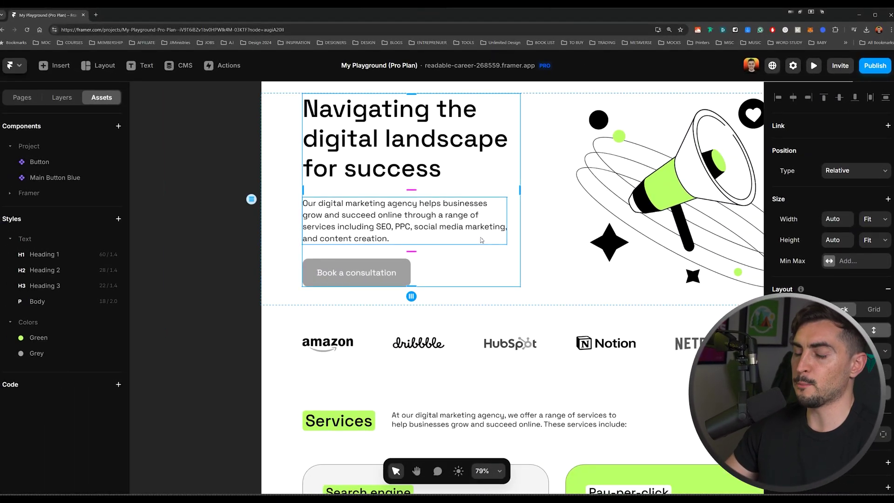
- Select the hero heading and add a new Heading 1 text style to the project's styles
scroll(482, 240, "up", 1)
left_click(364, 104)
left_click_drag(364, 104, 313, 211)
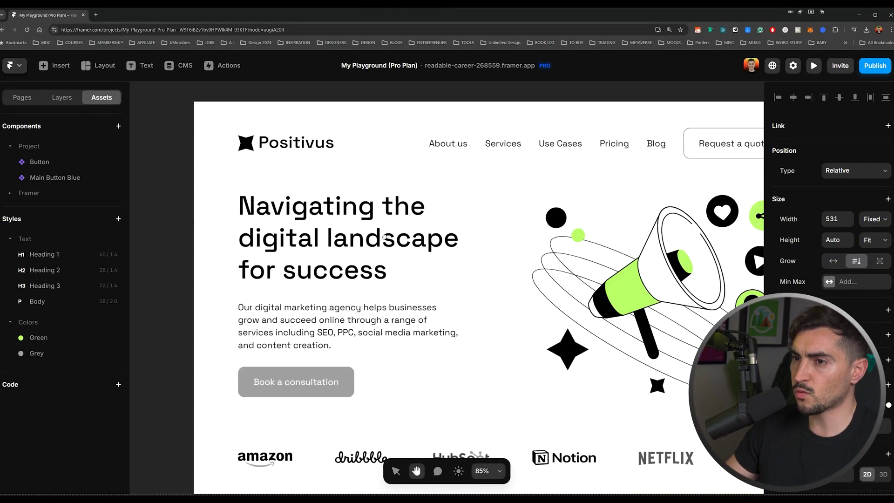
scroll(313, 210, "up", 1)
scroll(313, 211, "up", 2)
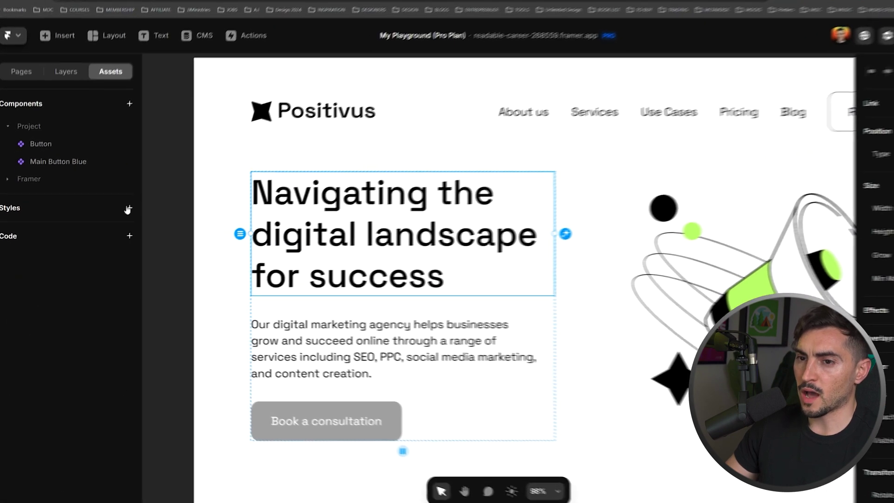
left_click(118, 218)
mouse_move(135, 224)
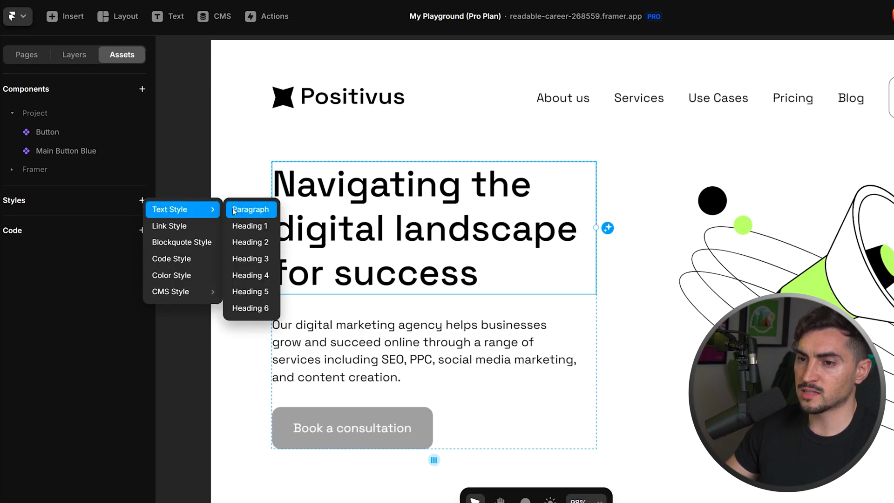
left_click(255, 228)
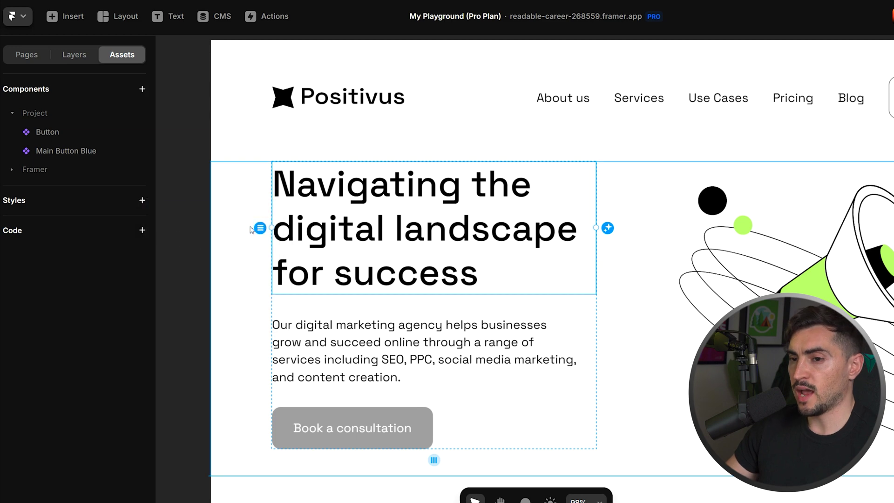
left_click(74, 207)
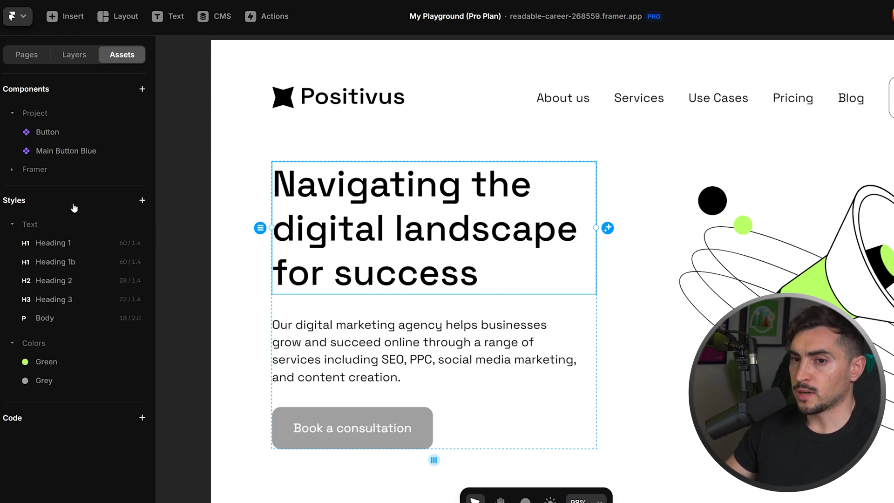
- Edit the original Heading 1 text style to use the Jersey 10 font at size 80
left_click(65, 244)
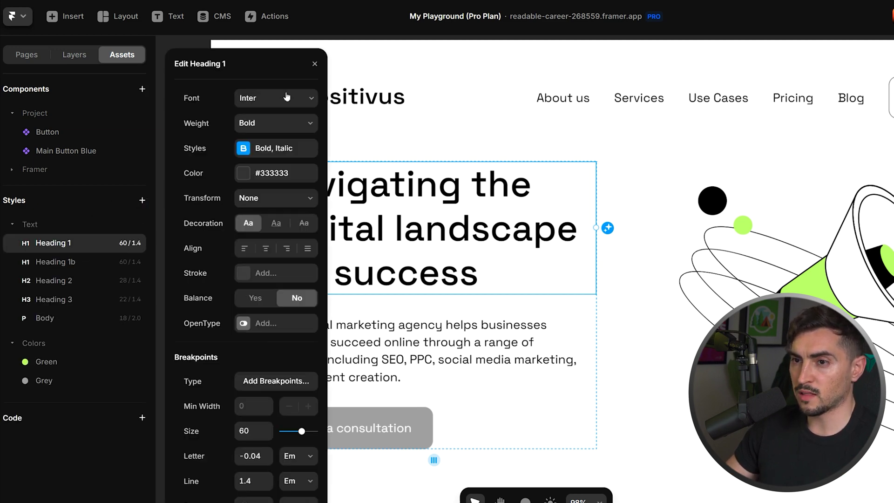
left_click(268, 102)
scroll(255, 224, "down", 5)
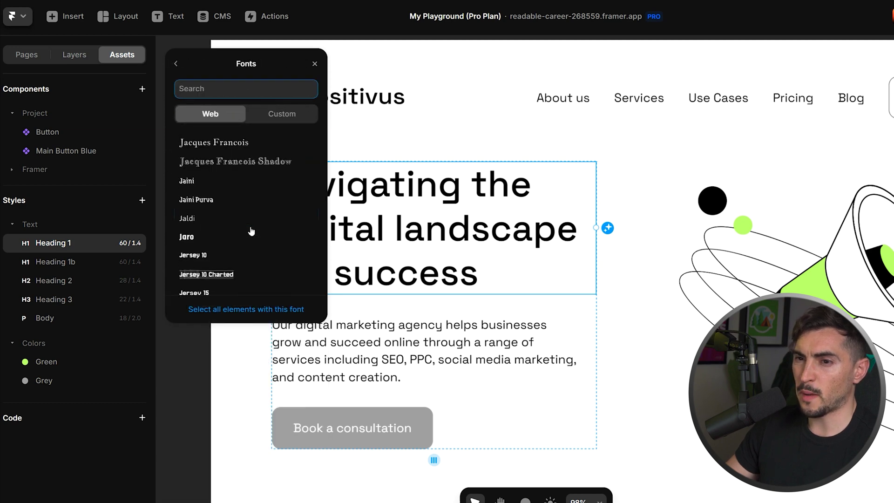
left_click(242, 258)
left_click(175, 64)
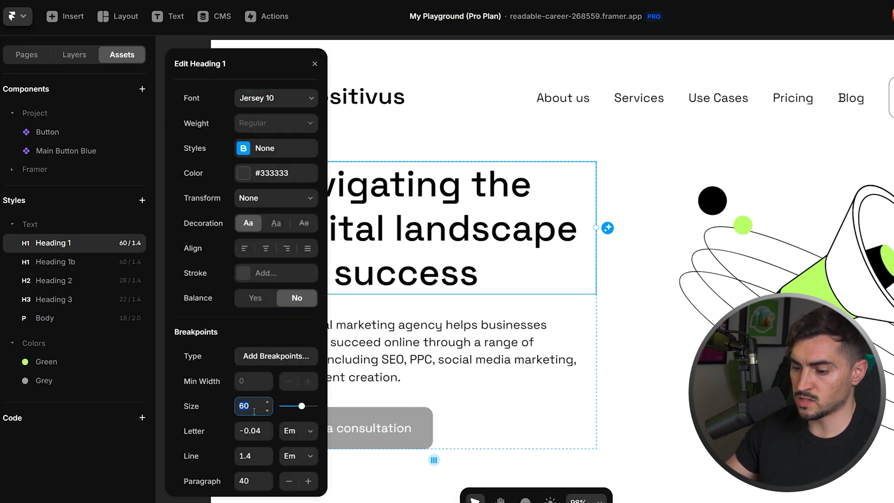
type("80")
scroll(261, 337, "down", 1)
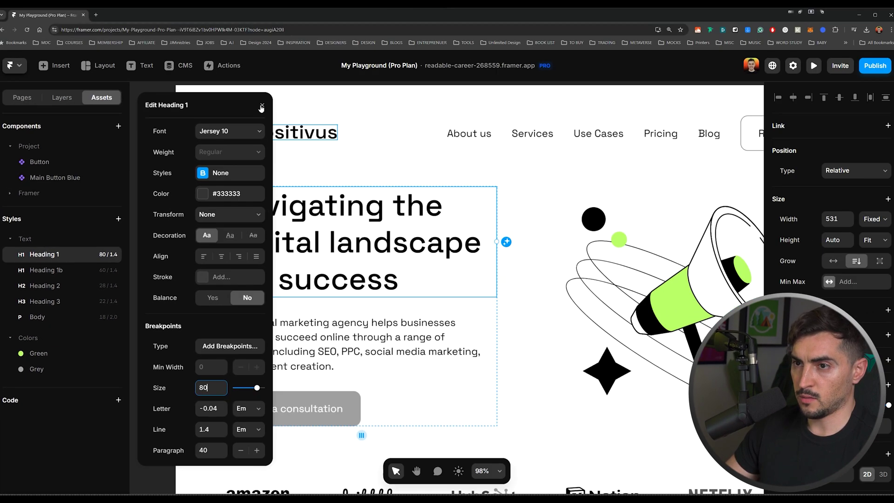
left_click(315, 64)
- Apply the Heading 1 text style to the "Navigating the digital landscape for success" heading and inspect it on the canvas
left_click(477, 99)
scroll(481, 154, "down", 1)
left_click(399, 213)
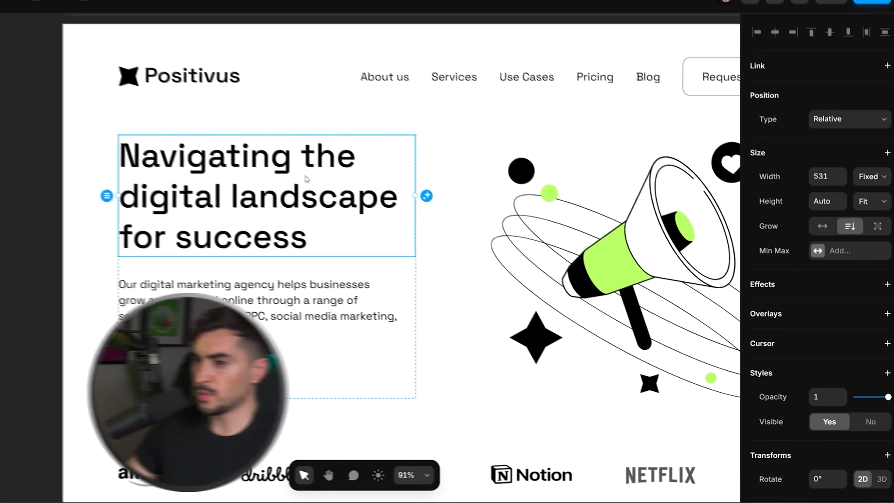
scroll(838, 340, "down", 4)
scroll(839, 279, "down", 3)
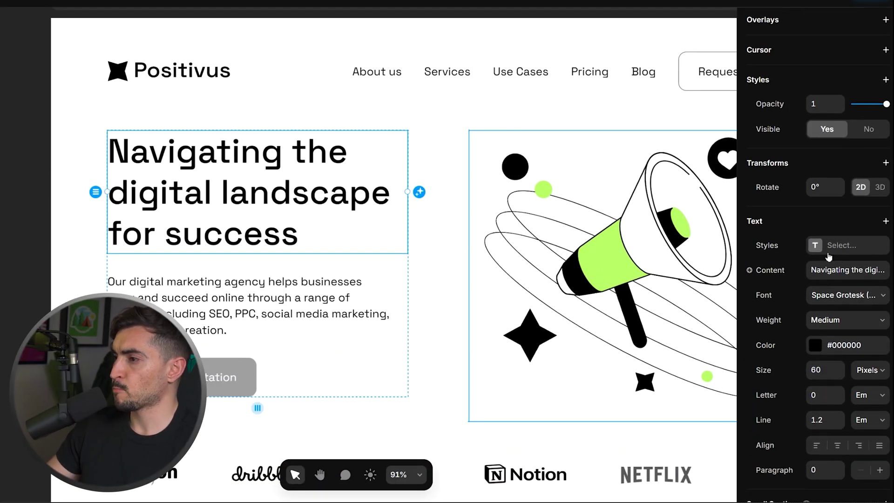
left_click(826, 247)
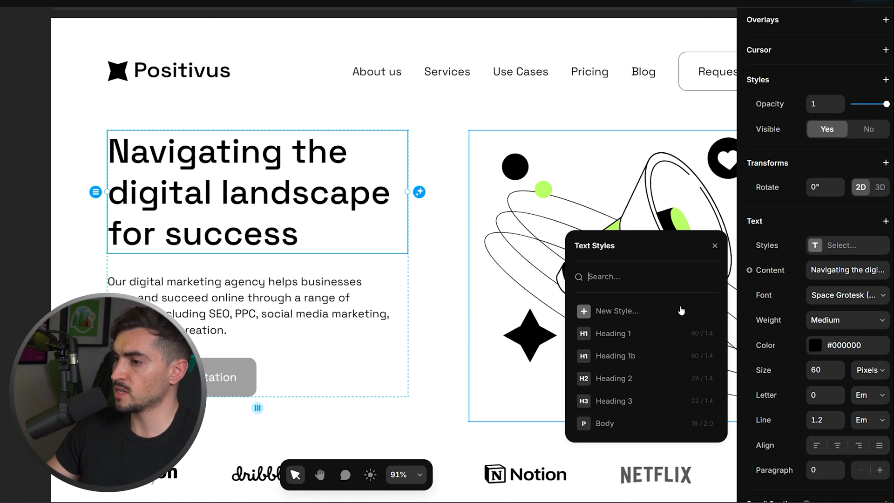
left_click(615, 334)
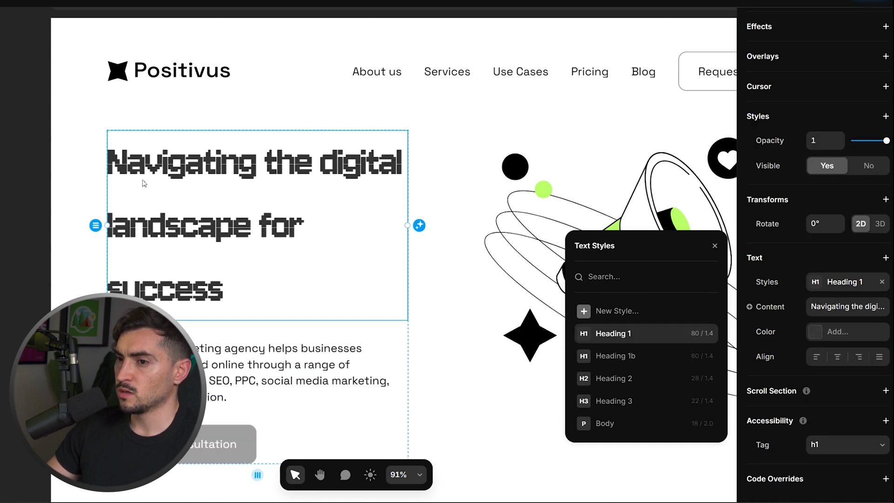
scroll(215, 175, "down", 5)
scroll(215, 175, "up", 5)
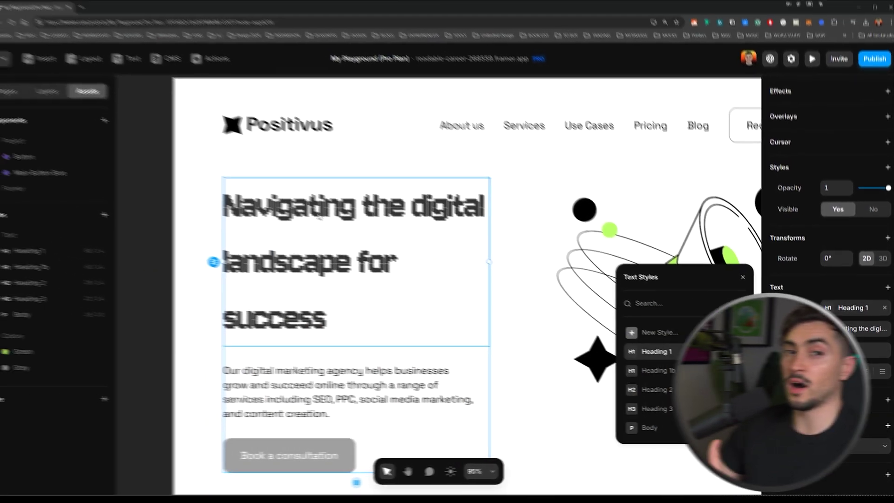
scroll(278, 236, "up", 3)
scroll(298, 240, "up", 3)
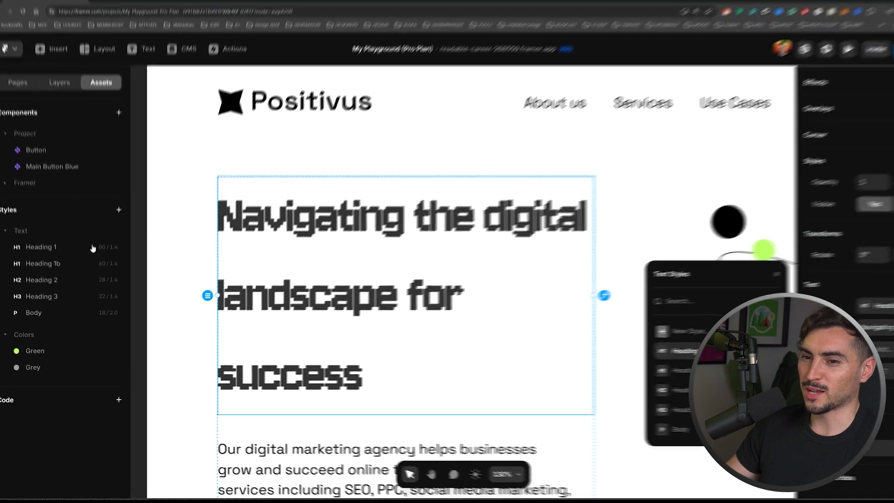
- Set the Heading 1 text style's line height to 0.7 em
left_click(65, 257)
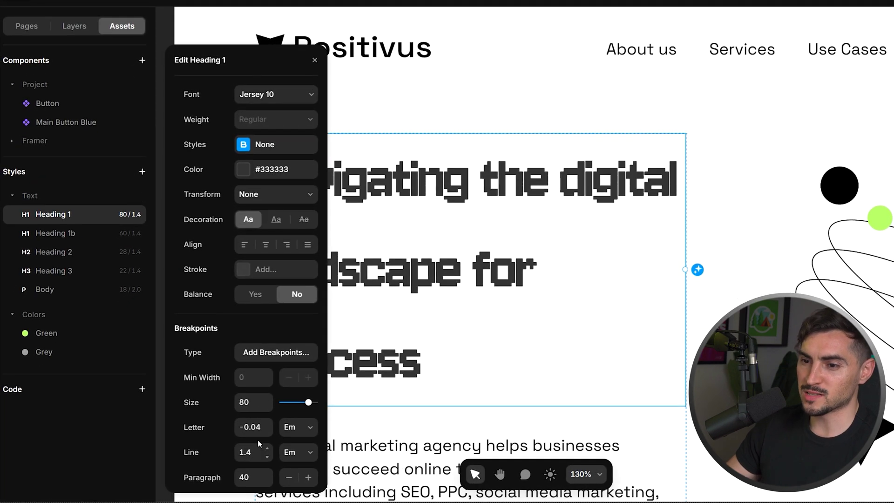
scroll(282, 375, "down", 1)
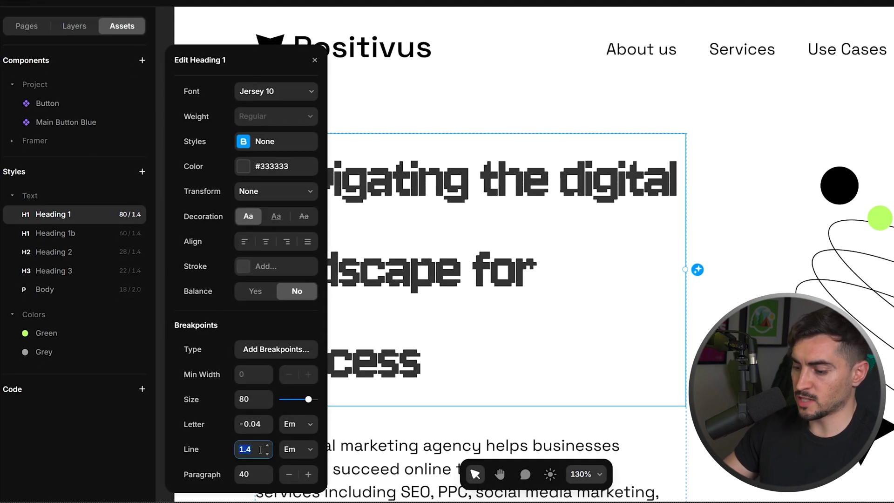
key("Return")
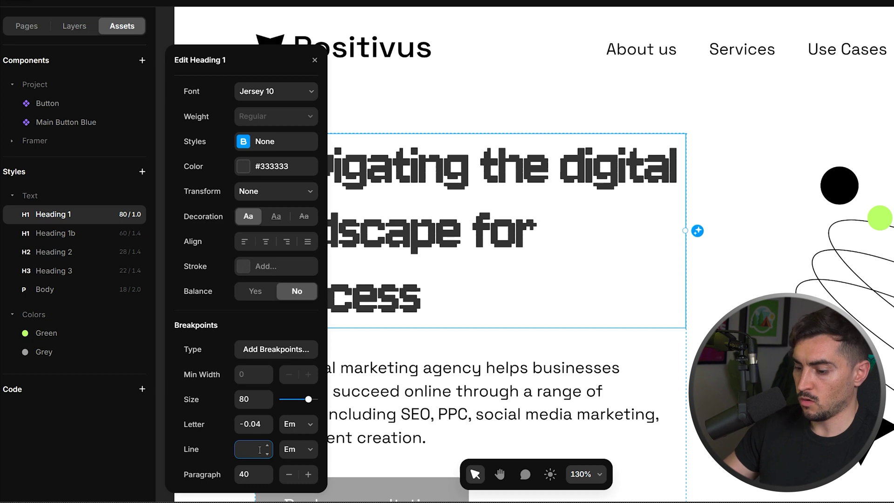
type("0.7")
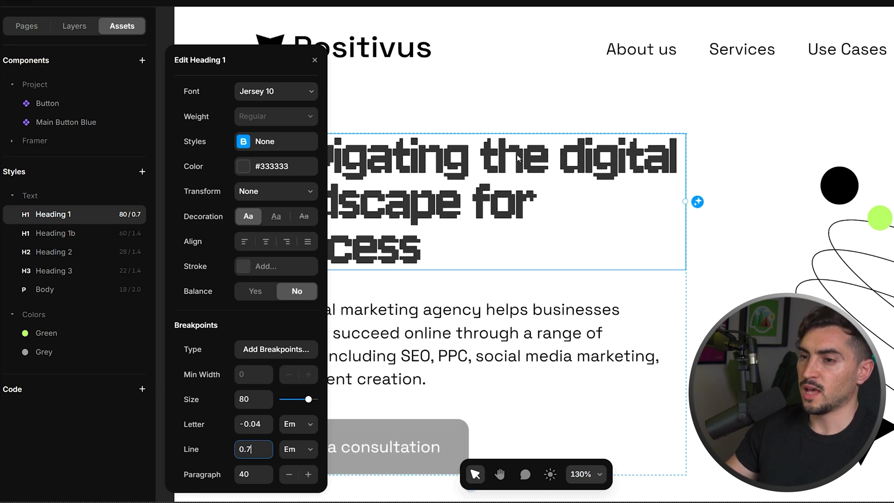
scroll(658, 100, "left", 5)
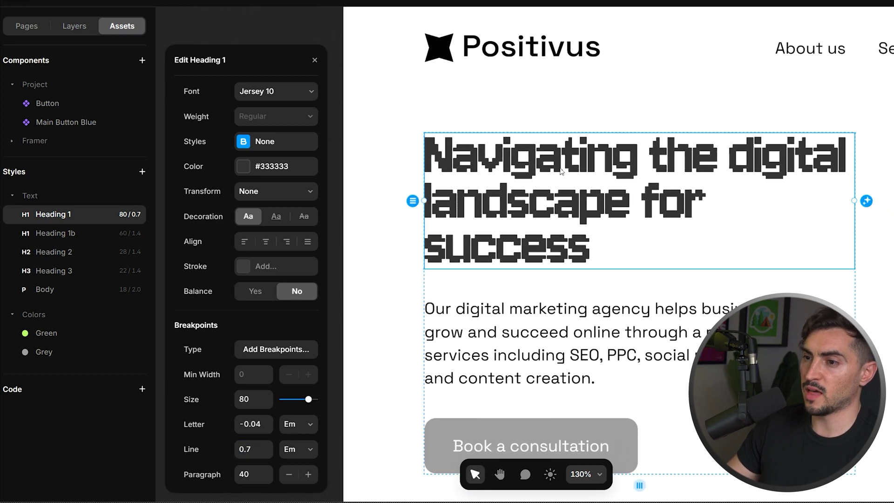
left_click(656, 120)
- Create a component named Main Button from the "Get your free proposal" button in the "Let's make things happen" section
scroll(661, 115, "down", 3)
left_click_drag(764, 98, 592, 144)
scroll(591, 143, "down", 4)
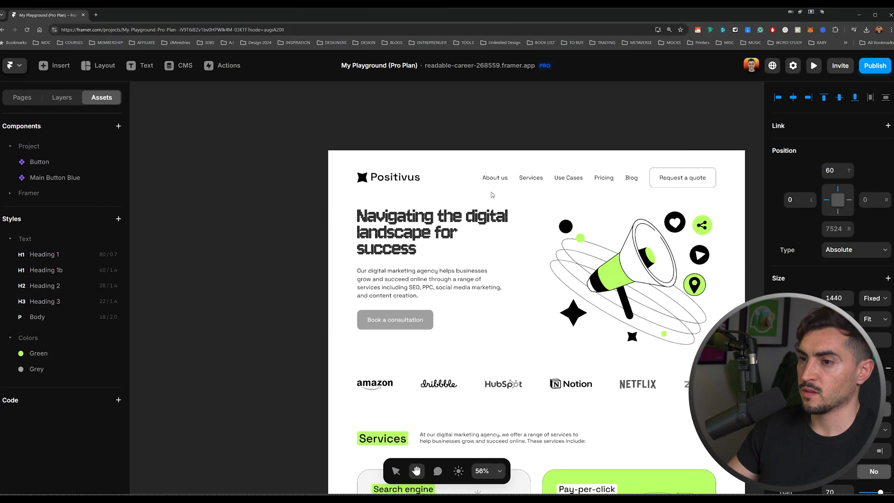
scroll(674, 169, "up", 1)
scroll(561, 219, "up", 2)
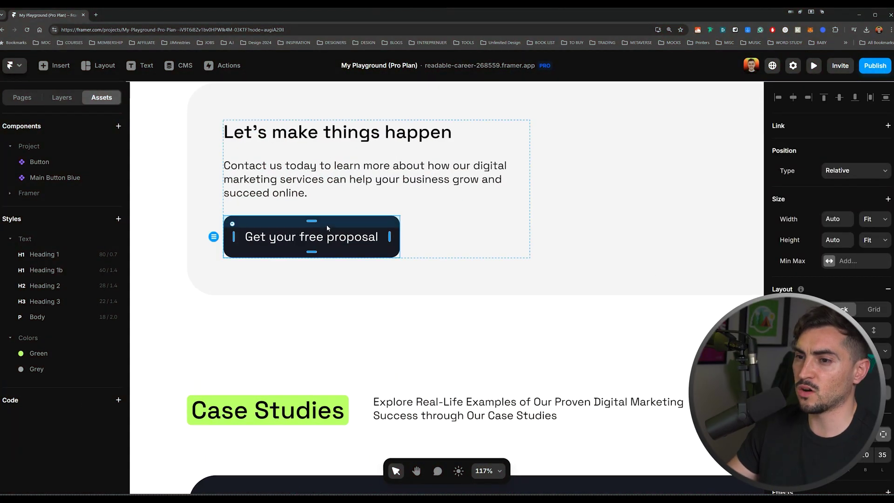
right_click(347, 224)
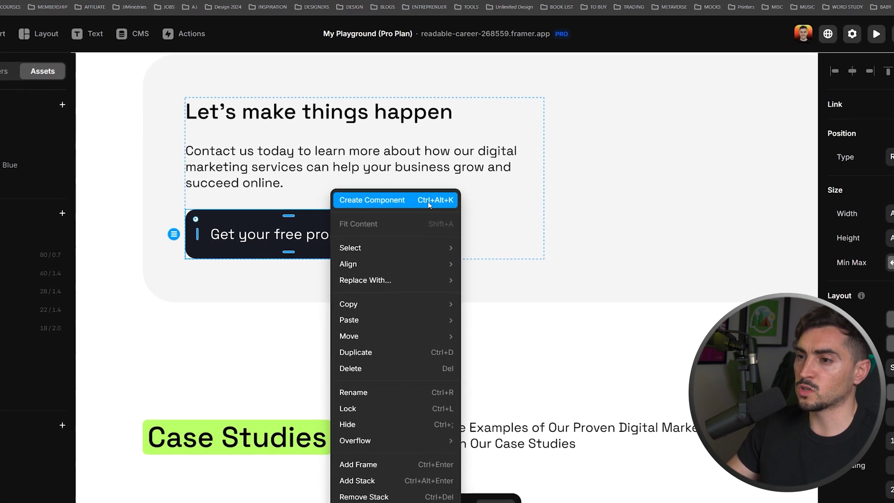
left_click(466, 199)
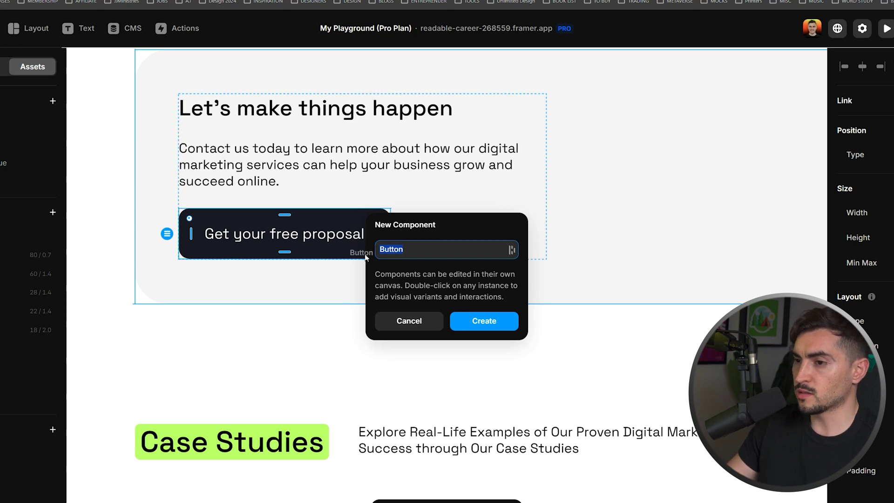
type("Main")
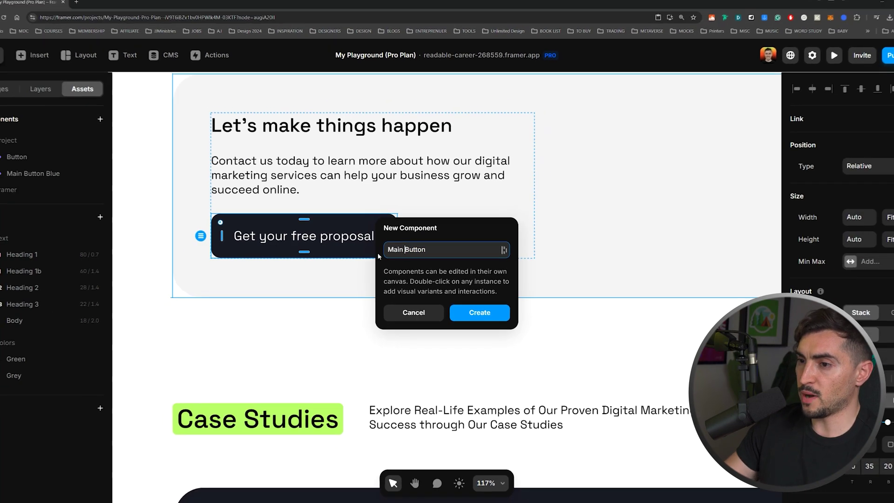
key("Return")
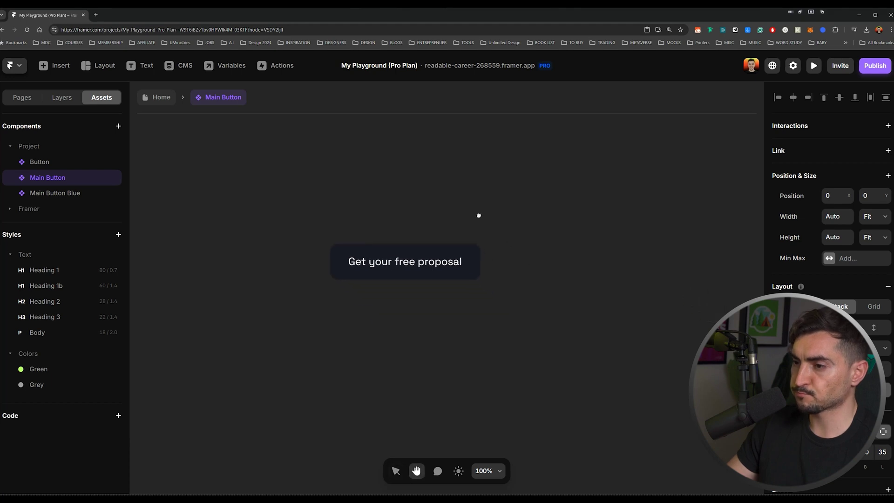
- Reopen the Main Button component from the Home page and add a hover state to its primary variant
left_click(400, 230)
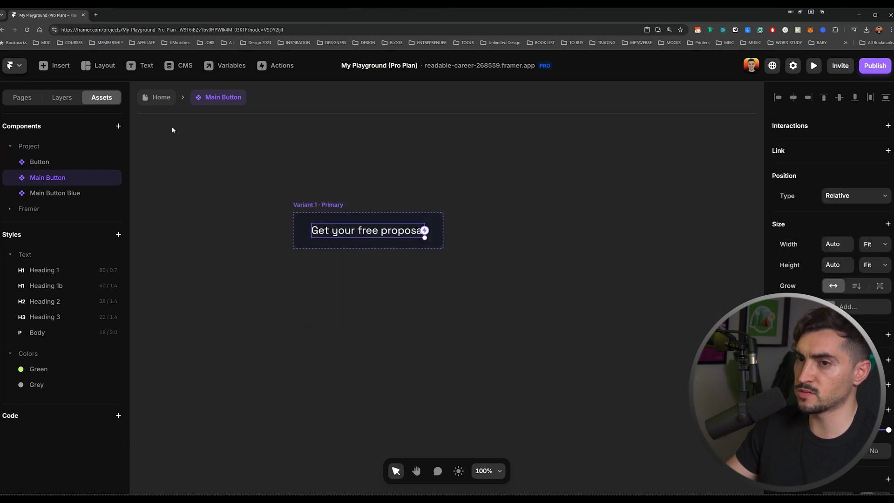
left_click(162, 97)
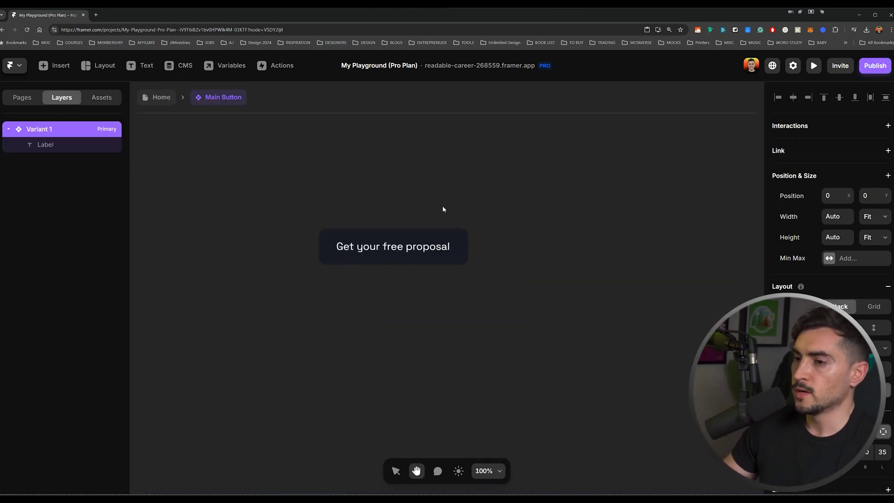
left_click(348, 236)
left_click(345, 227)
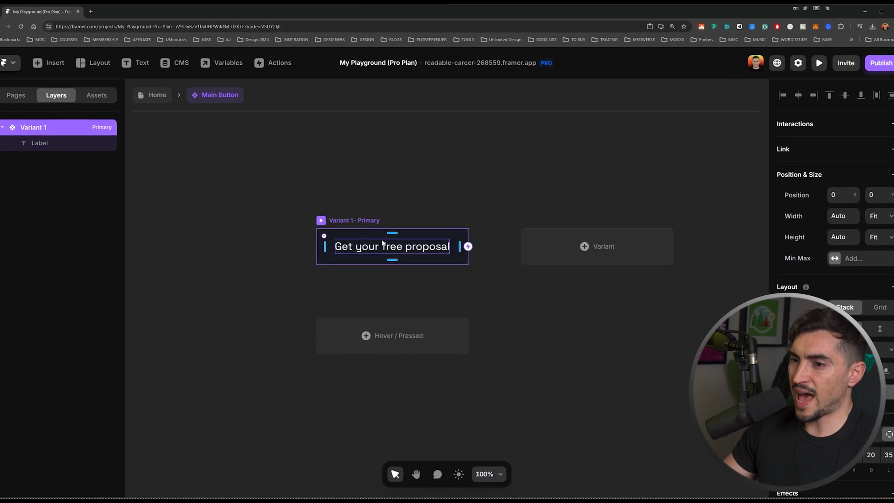
left_click(378, 334)
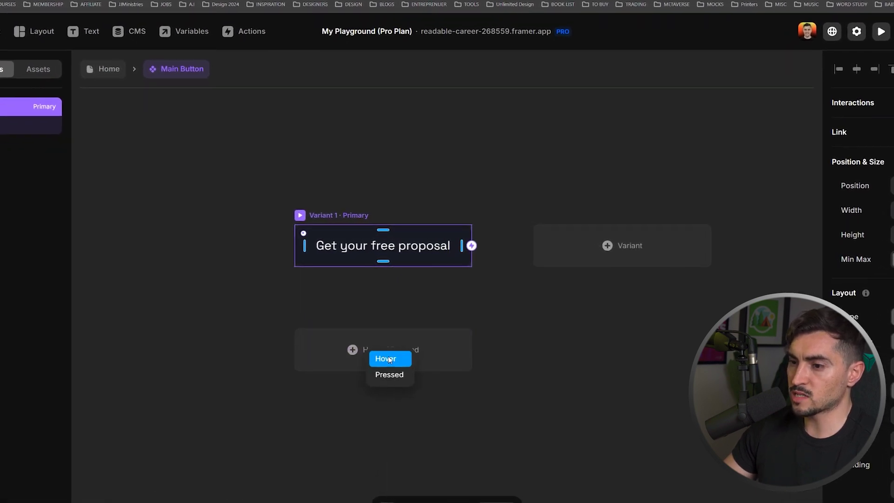
left_click(386, 354)
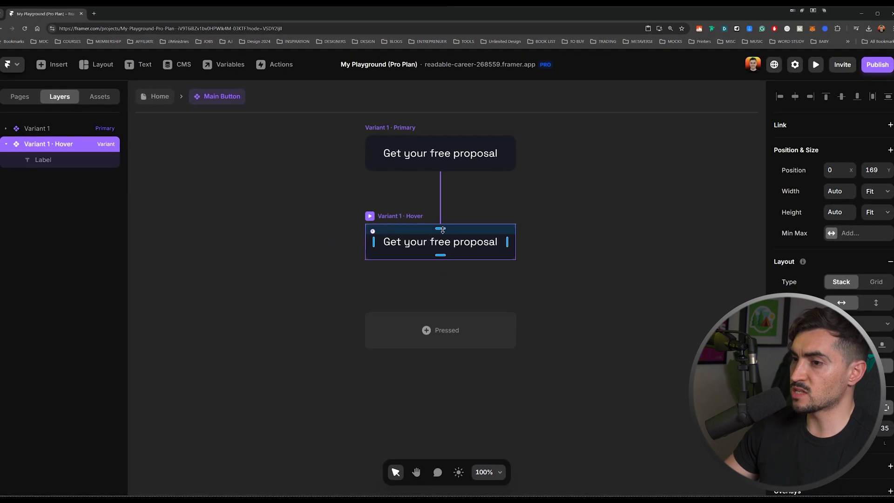
- Set the hover variant's fill to solid blue #323B99
scroll(828, 233, "down", 10)
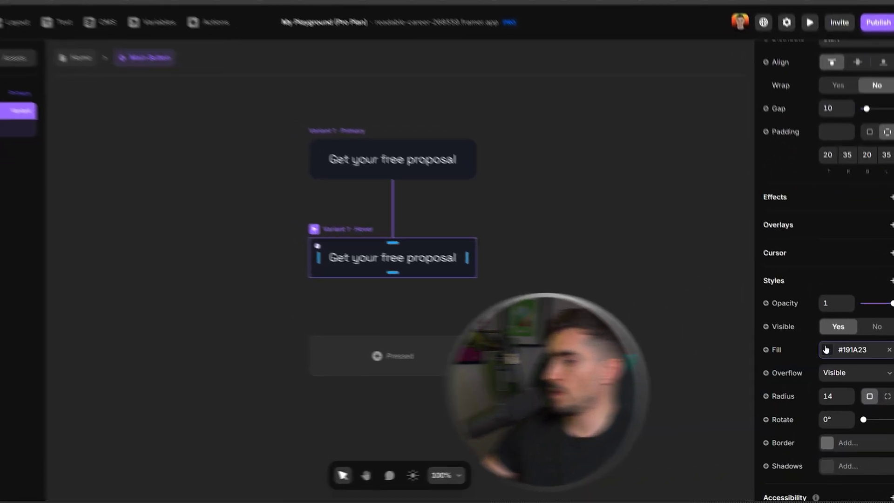
left_click(828, 359)
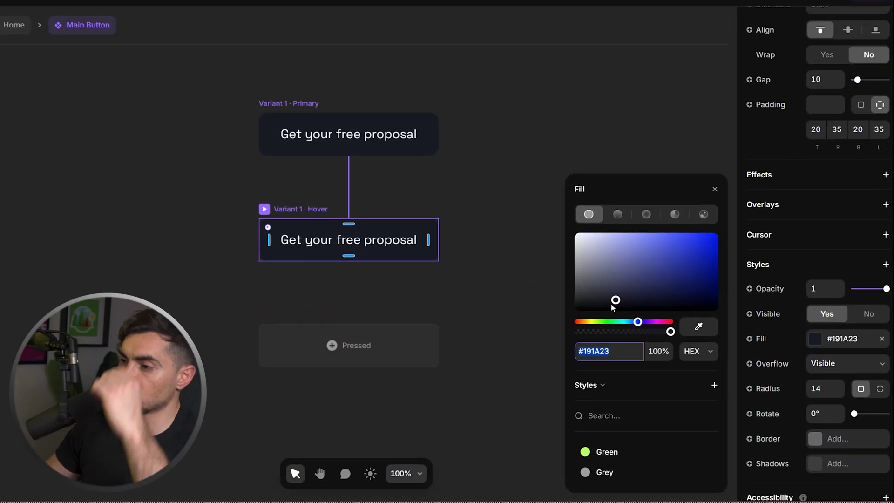
left_click_drag(619, 301, 605, 277)
left_click(666, 266)
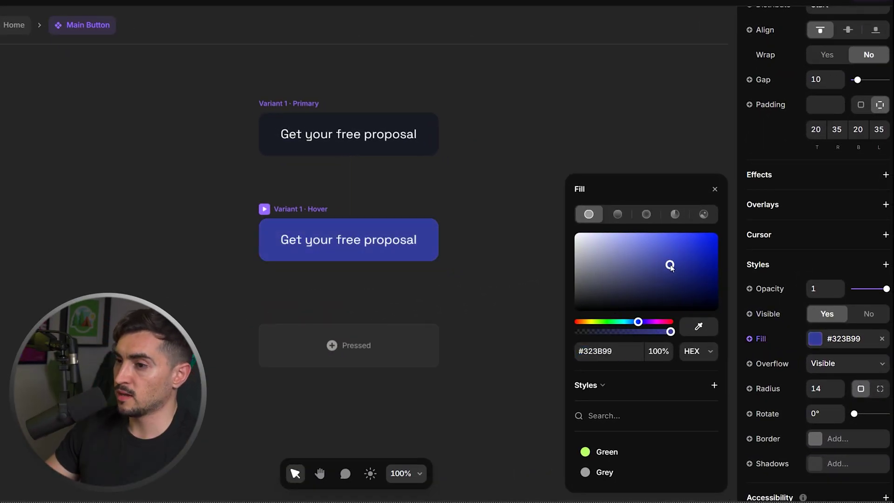
- Change the hover variant's fill to a linear gradient running from pale grey-blue #CACCE0 to bright green
left_click(618, 213)
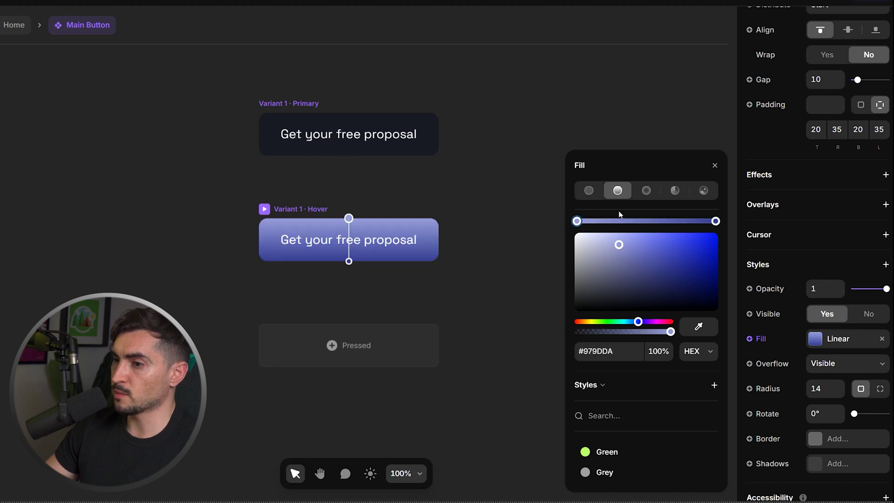
left_click(663, 246)
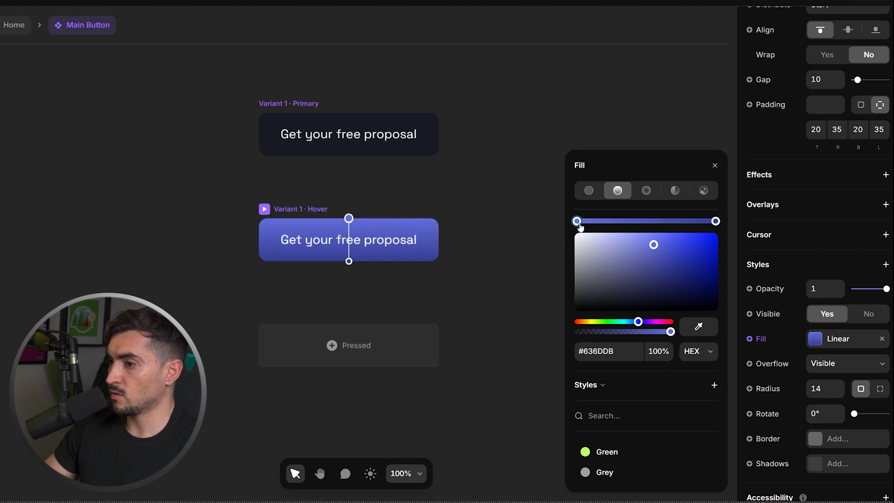
left_click(716, 222)
left_click_drag(638, 321, 630, 327)
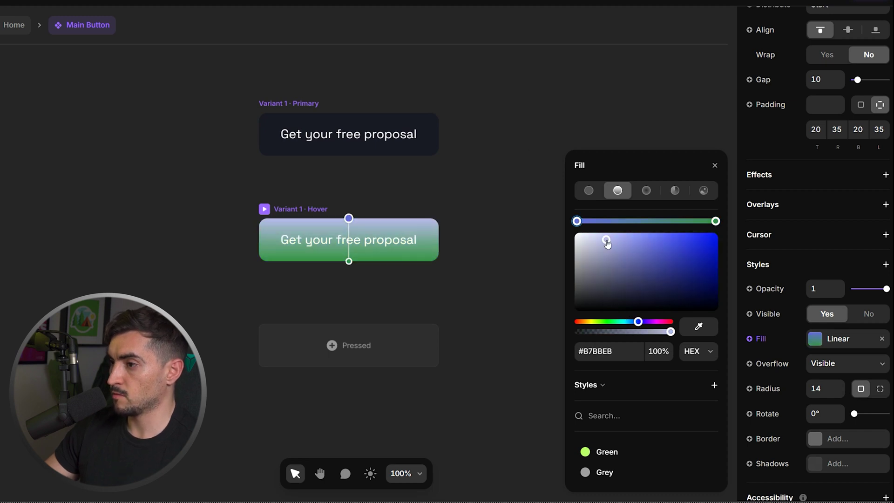
left_click_drag(607, 242, 589, 242)
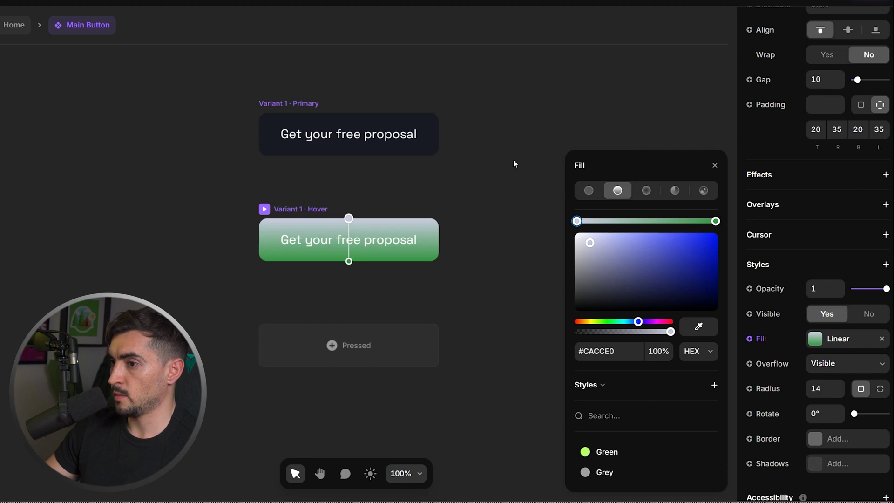
left_click(715, 222)
left_click(691, 244)
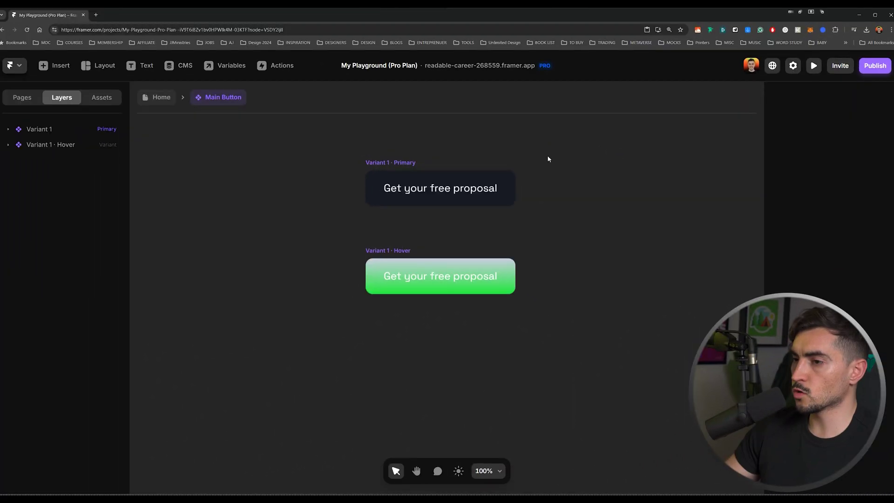
left_click(401, 166)
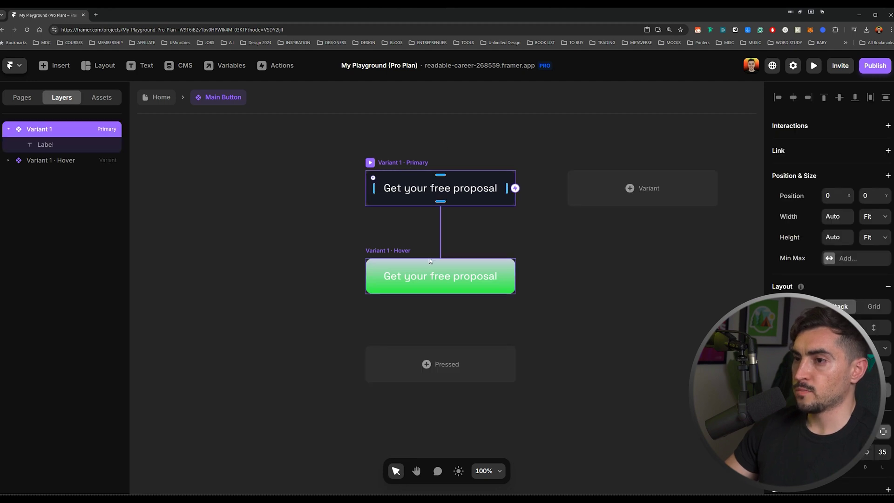
left_click(457, 233)
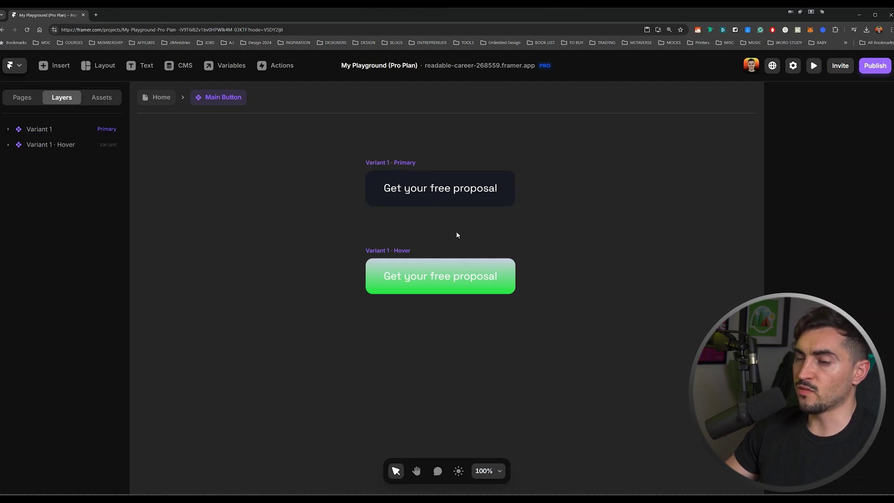
left_click(399, 164)
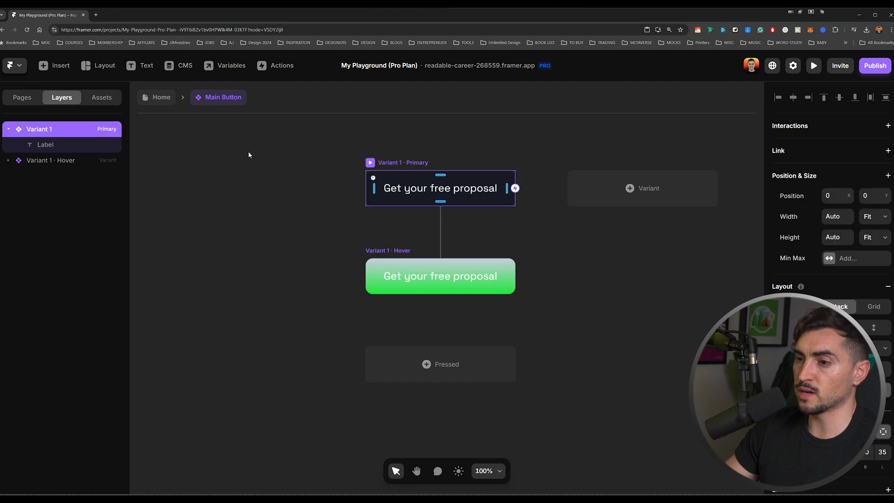
- Return to the Home page and preview the hover effect of the "Get your free proposal" button
left_click(157, 100)
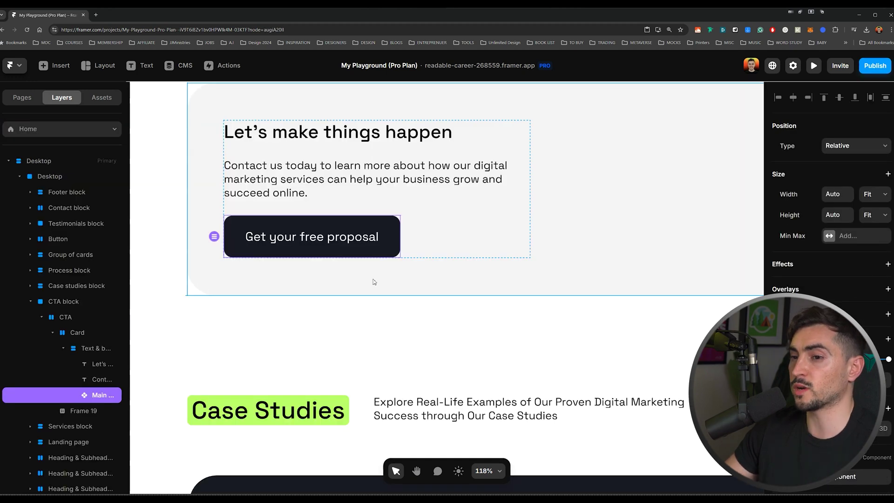
left_click(813, 69)
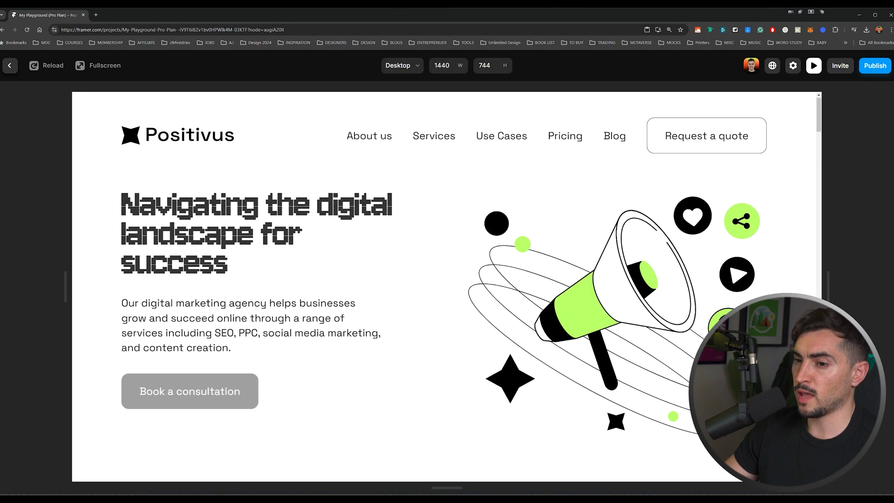
scroll(404, 262, "down", 10)
scroll(405, 262, "down", 10)
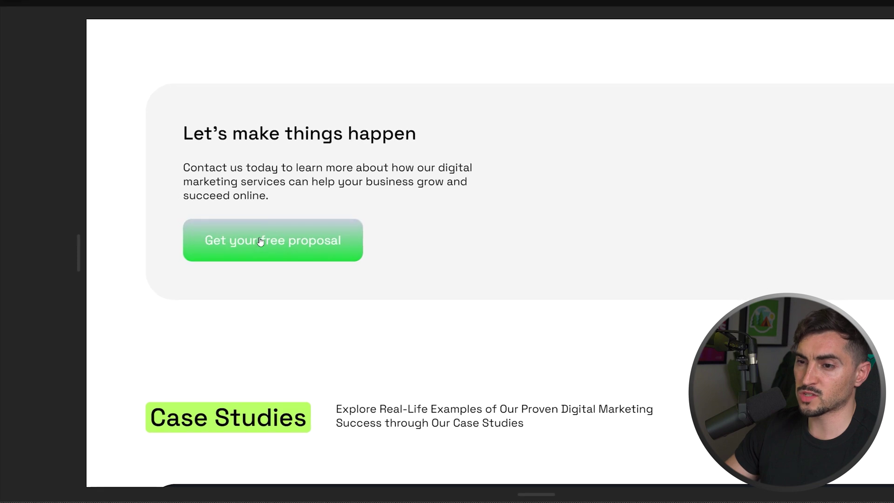
key("Escape")
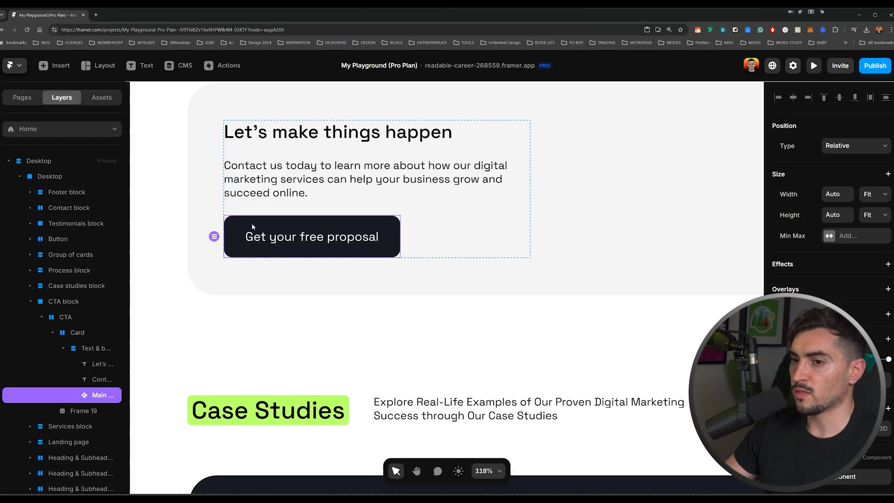
- Reopen the Main Button component from the Home page and add a second variant beside the primary one
double_click(252, 224)
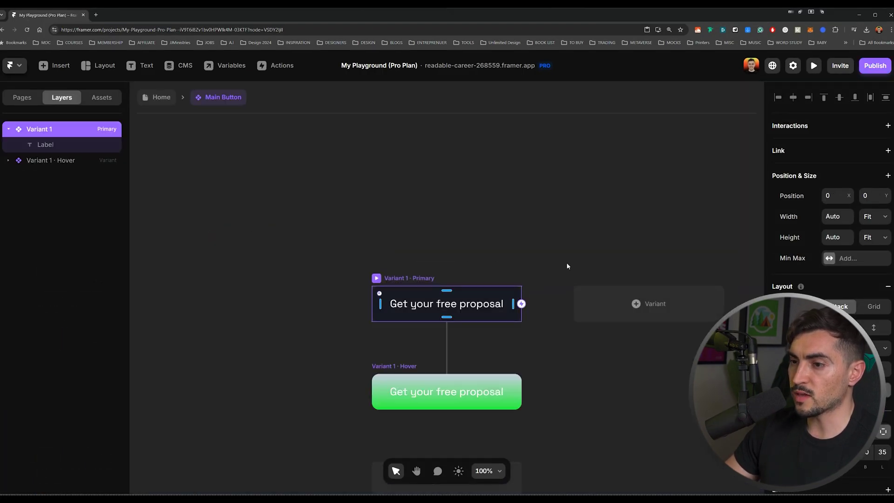
left_click(654, 260)
scroll(553, 194, "down", 1)
left_click_drag(655, 260, 514, 186)
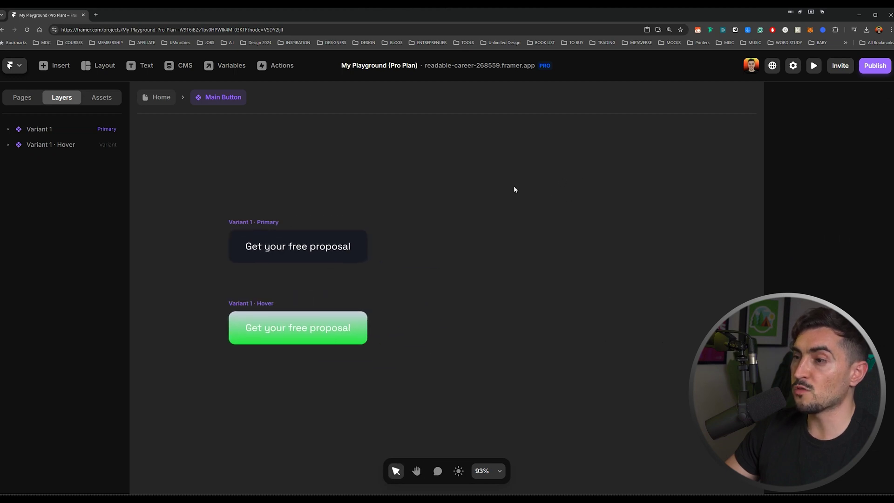
left_click(293, 222)
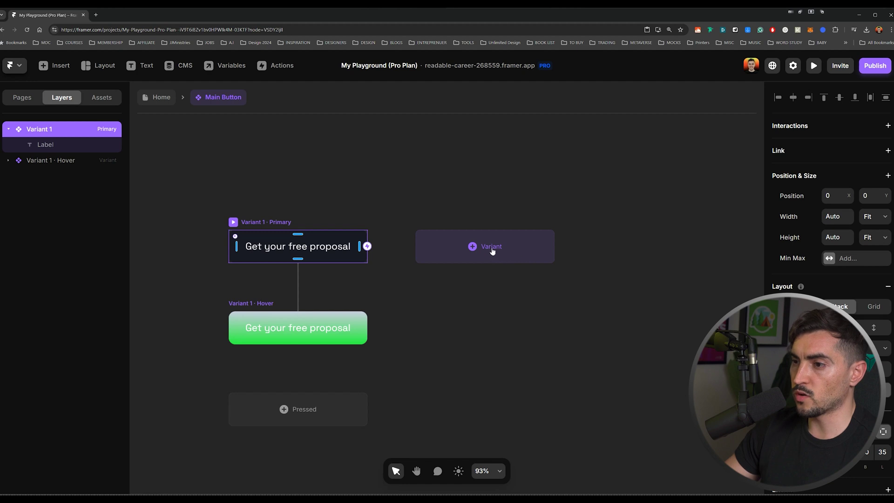
left_click(473, 247)
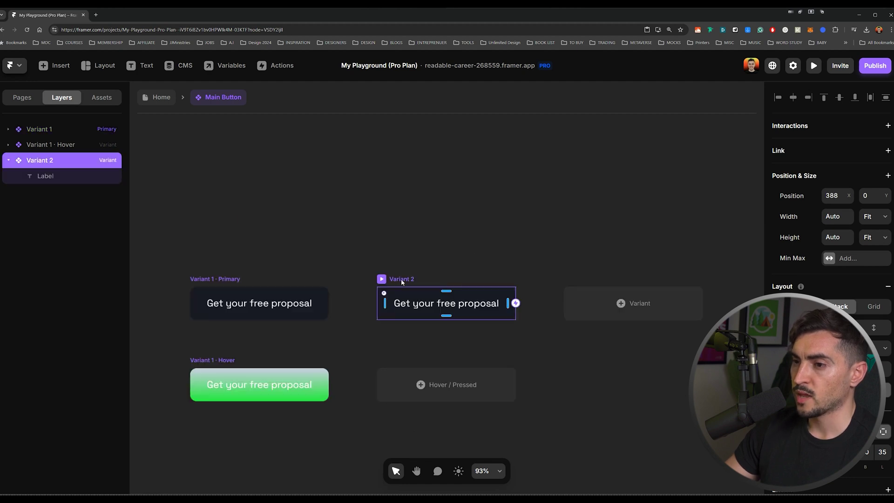
- Rename the new second variant as "Green Button"
double_click(39, 161)
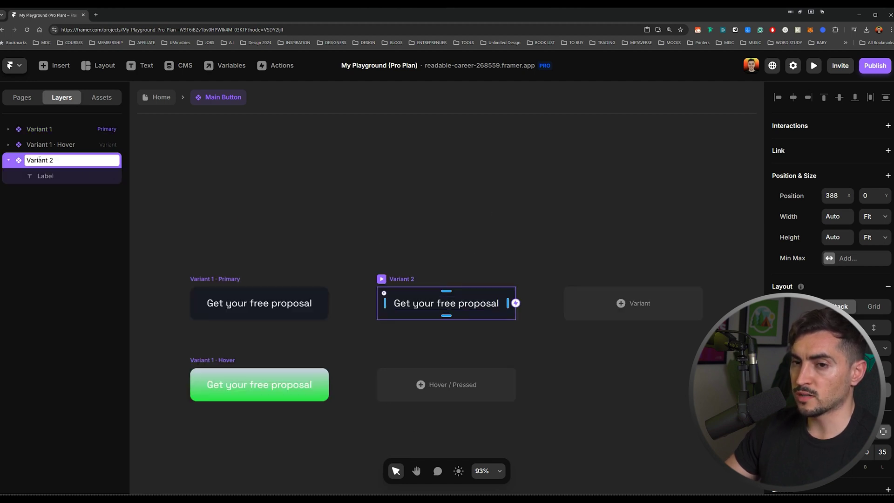
type("Green B")
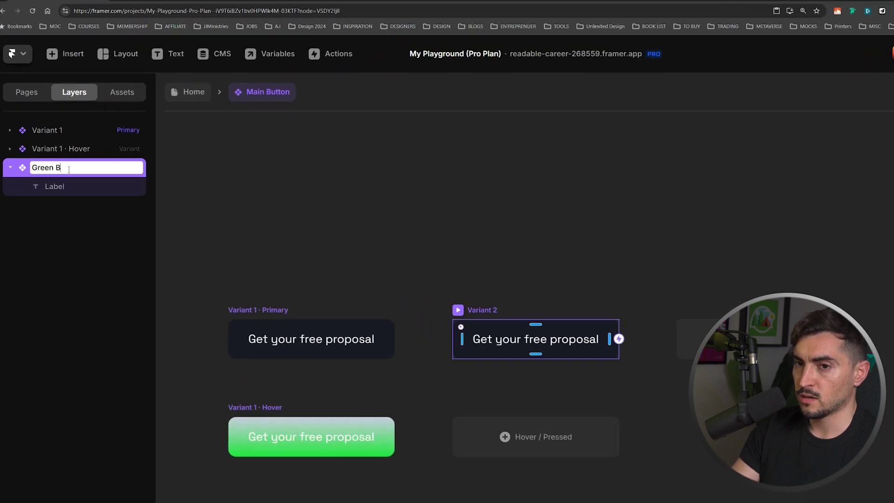
type("utton")
key("Return")
- Rename the primary variant as "Black button"
left_click(242, 294)
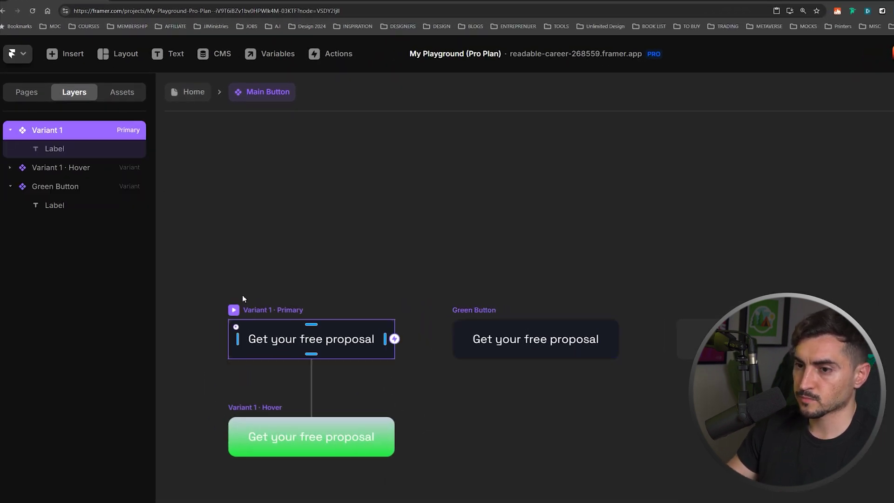
double_click(47, 133)
type("Black")
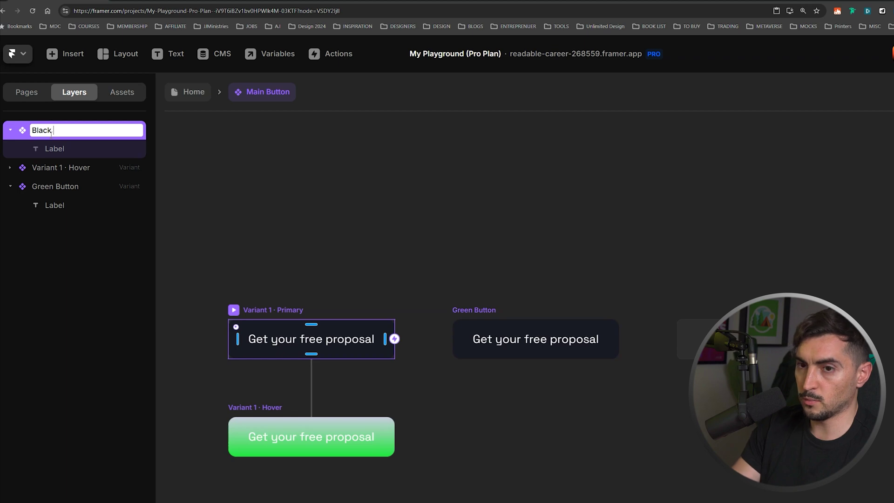
type(" button")
key("Return")
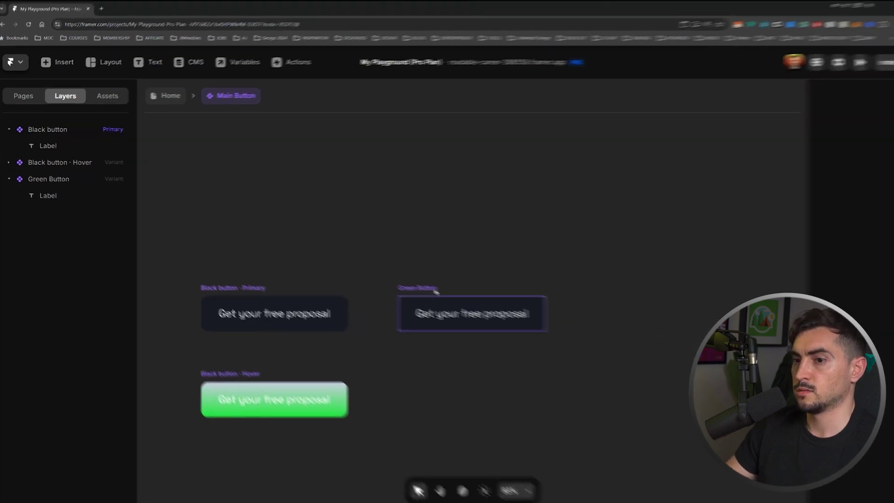
- Apply the Green color style to the Green Button variant's fill
left_click(491, 316)
scroll(828, 372, "down", 5)
left_click(829, 405)
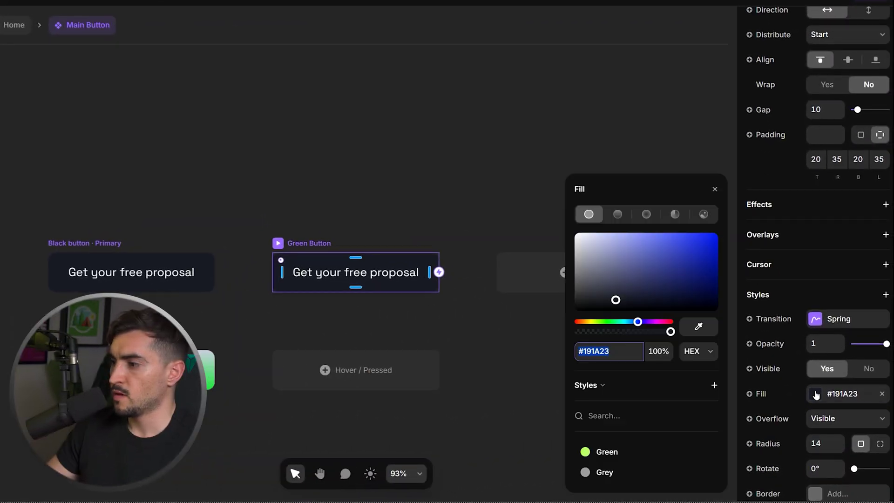
left_click(608, 453)
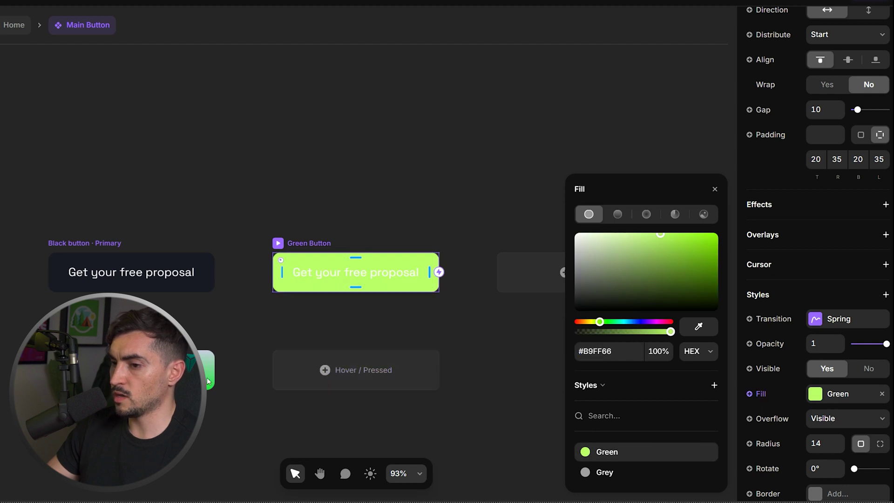
left_click(203, 355)
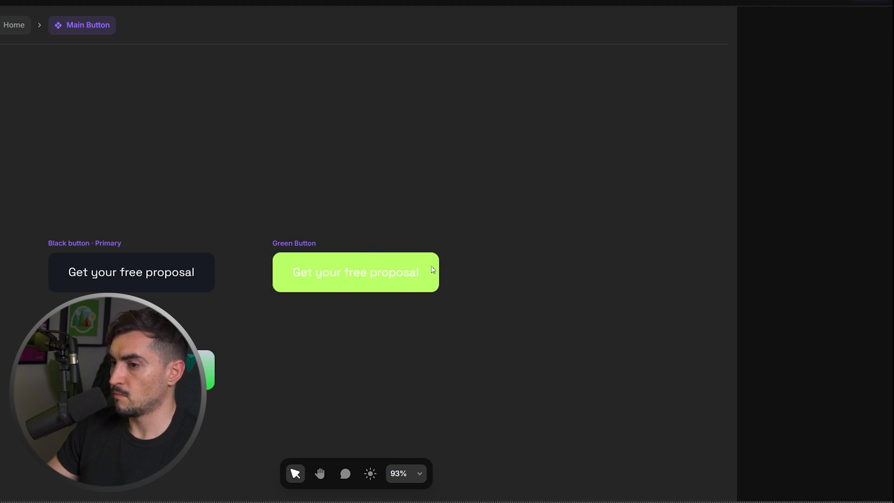
- Set the text color of the Green Button variant's label to black #000000
left_click(369, 278)
scroll(804, 290, "down", 5)
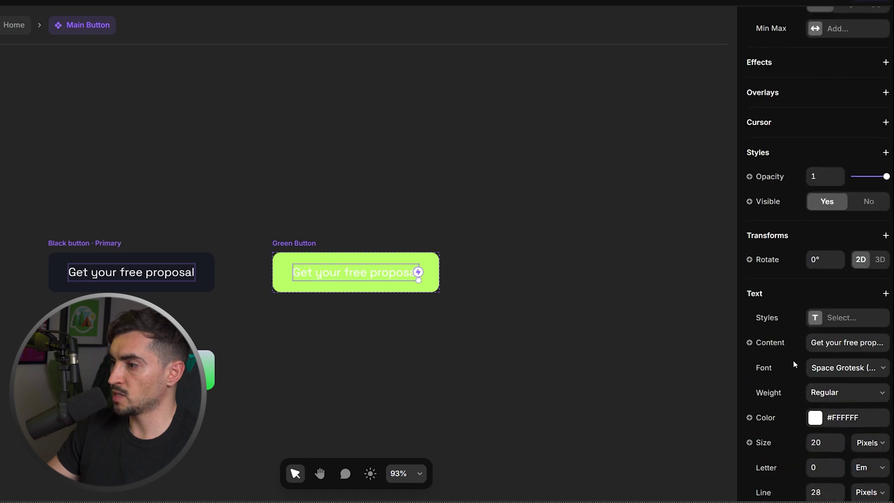
left_click(817, 416)
type("000000")
key("Return")
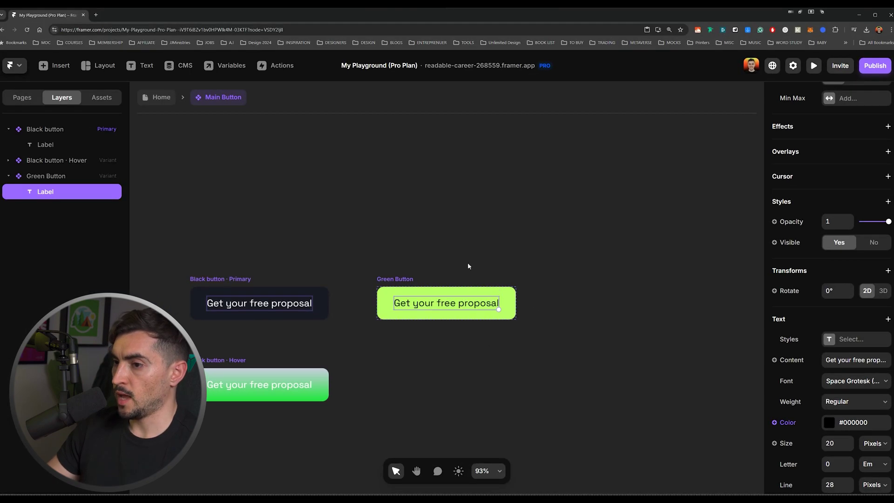
left_click(515, 400)
- Add a hover state to the Green Button variant and give it a muted grey-green solid fill
left_click(394, 283)
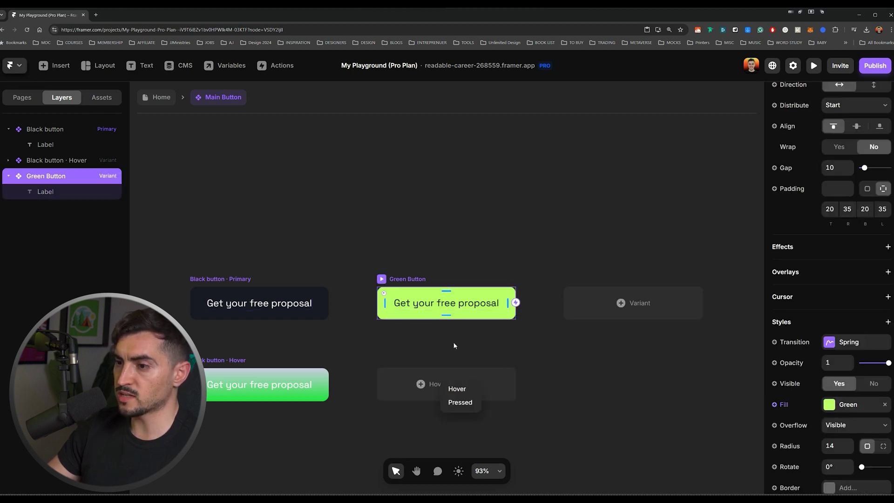
left_click(456, 388)
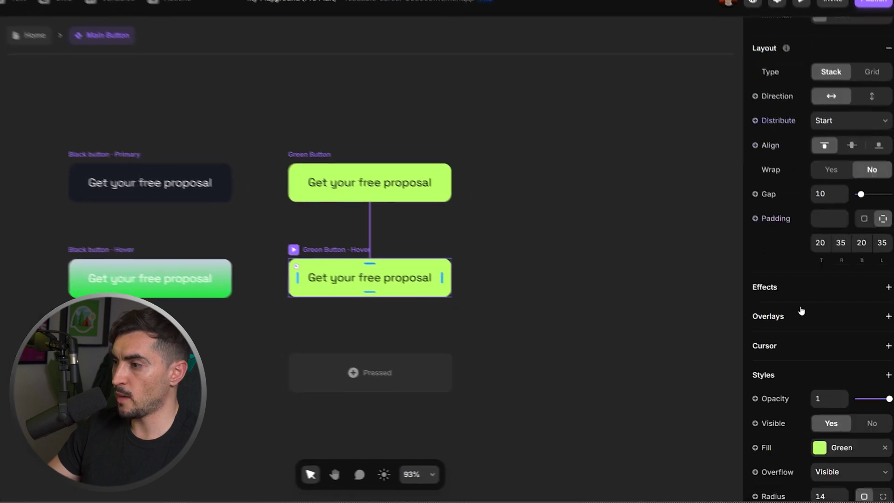
left_click(823, 381)
left_click(675, 472)
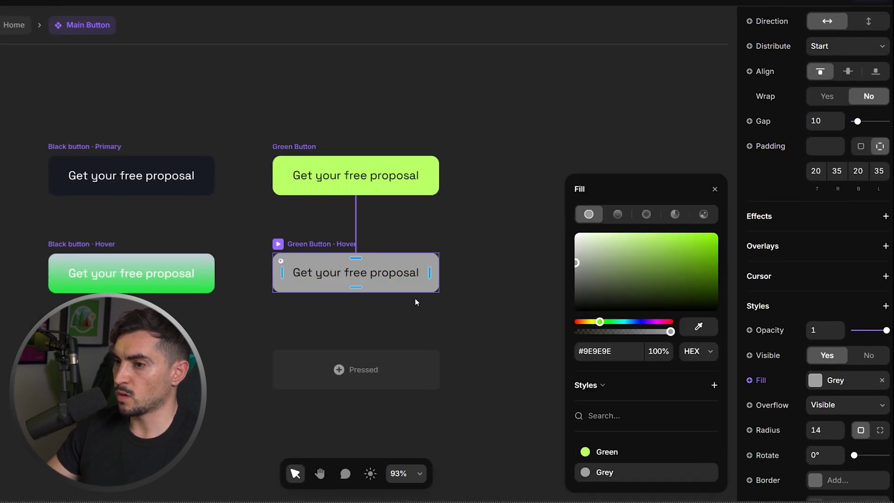
left_click_drag(578, 243, 608, 266)
key("Escape")
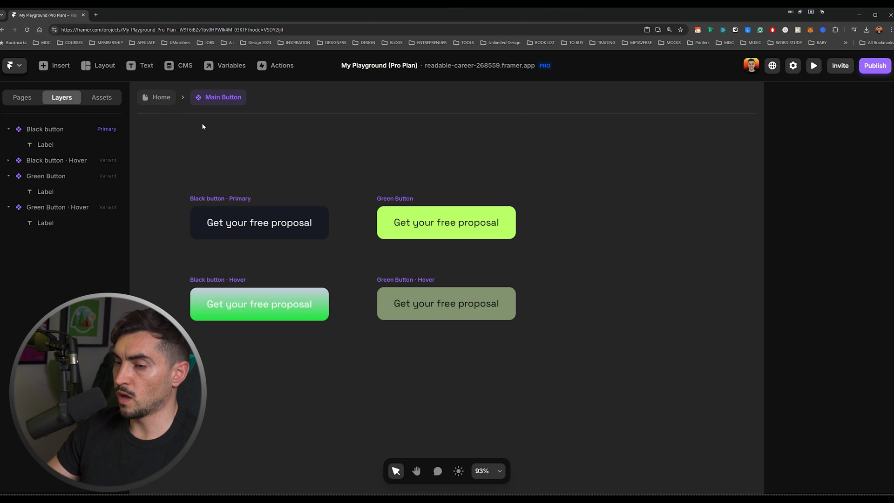
- Return to the Home page and switch the "Get your free proposal" button to the Green Button variant
left_click(161, 97)
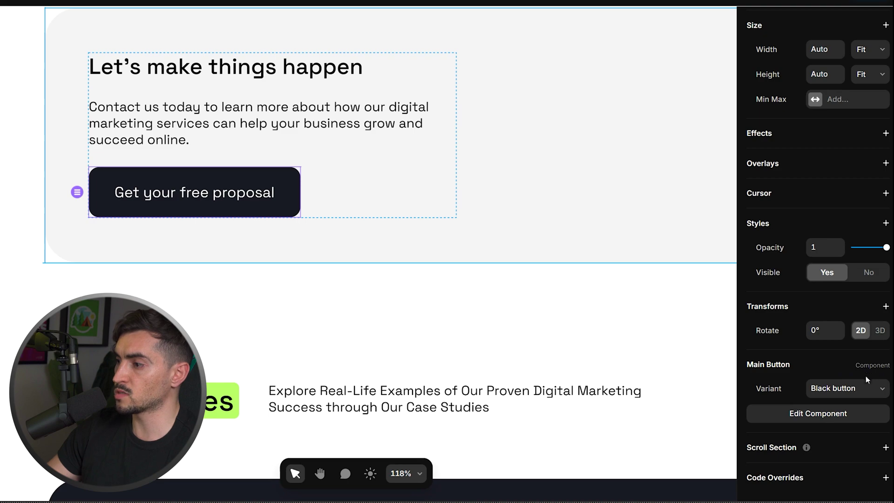
left_click(851, 390)
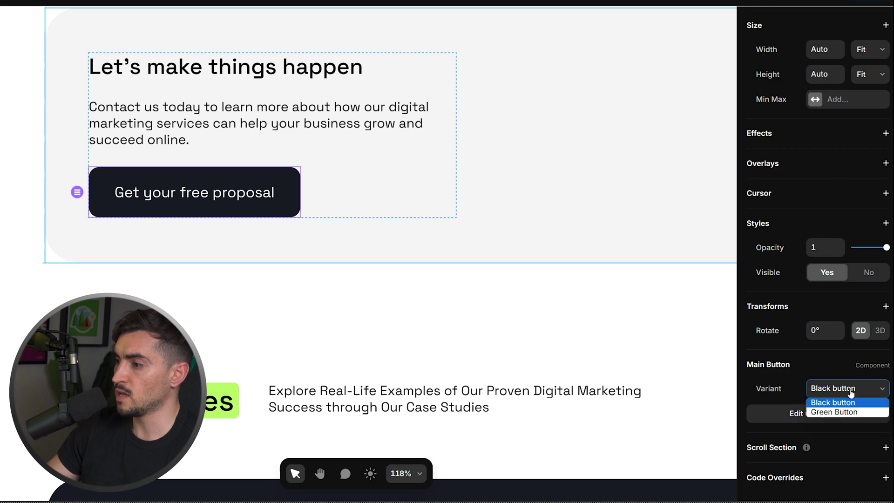
left_click(822, 414)
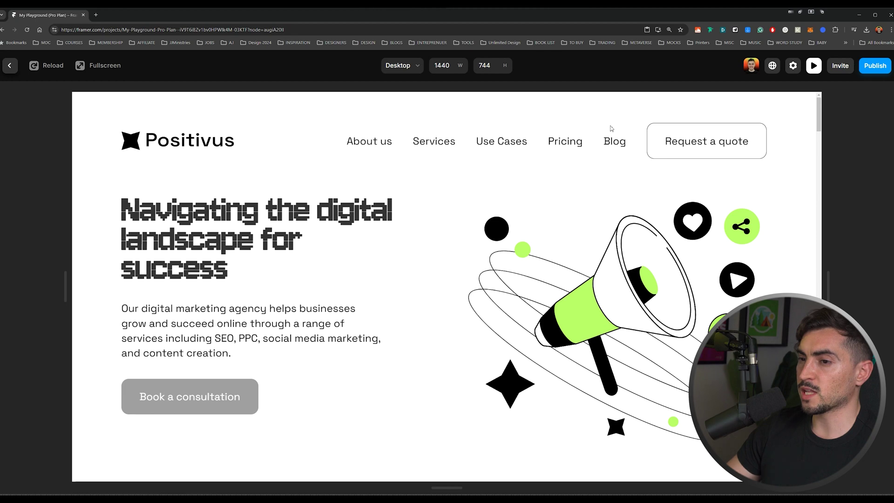
- Preview the page and check the green "Get your free proposal" button in the "Let's make things happen" card
scroll(527, 203, "down", 15)
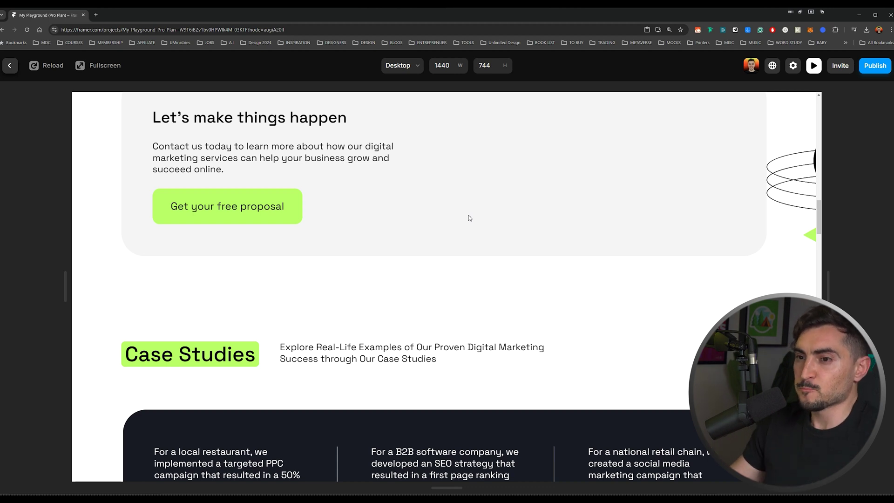
scroll(185, 295, "up", 2)
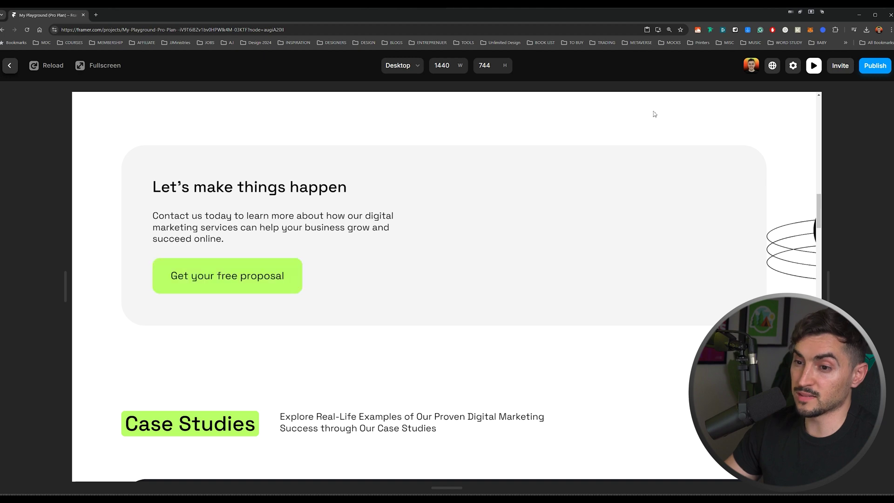
left_click(809, 68)
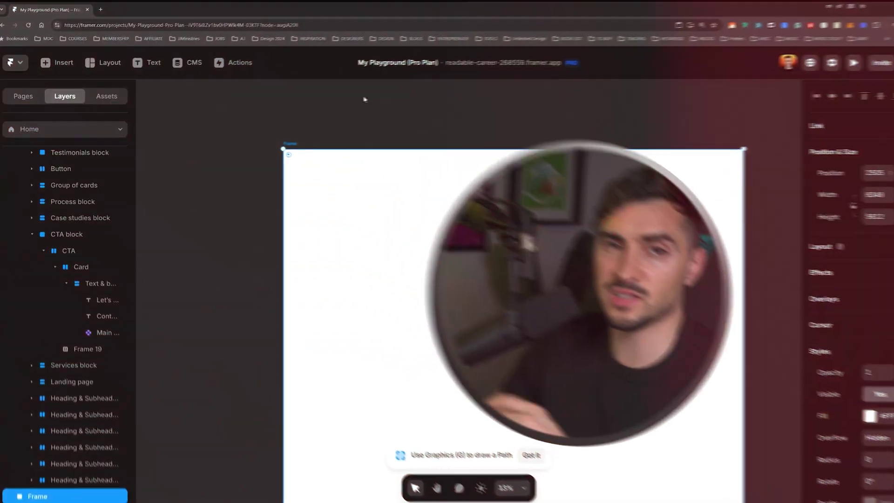
- Open the CMS and add a new collection named "Team"
left_click(187, 62)
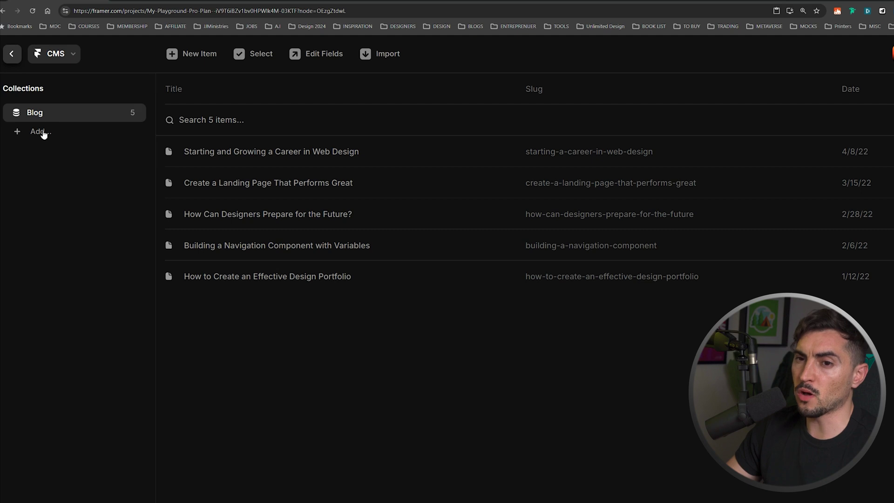
left_click(41, 132)
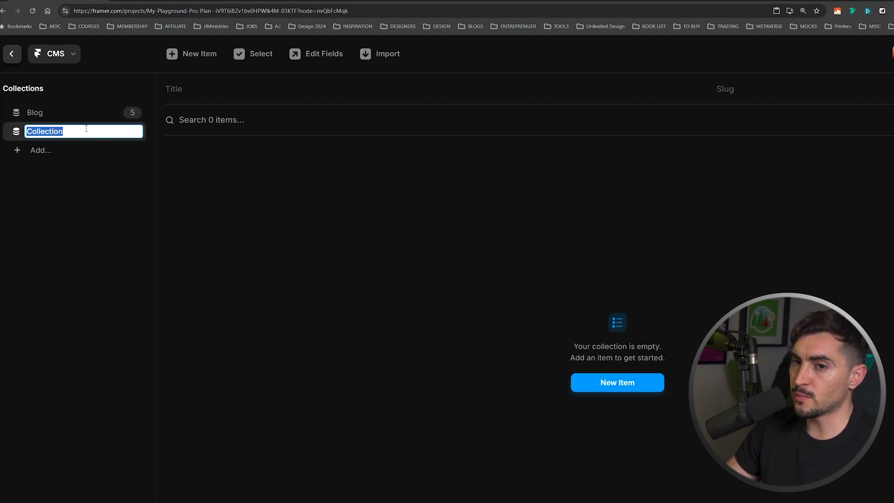
type("Team")
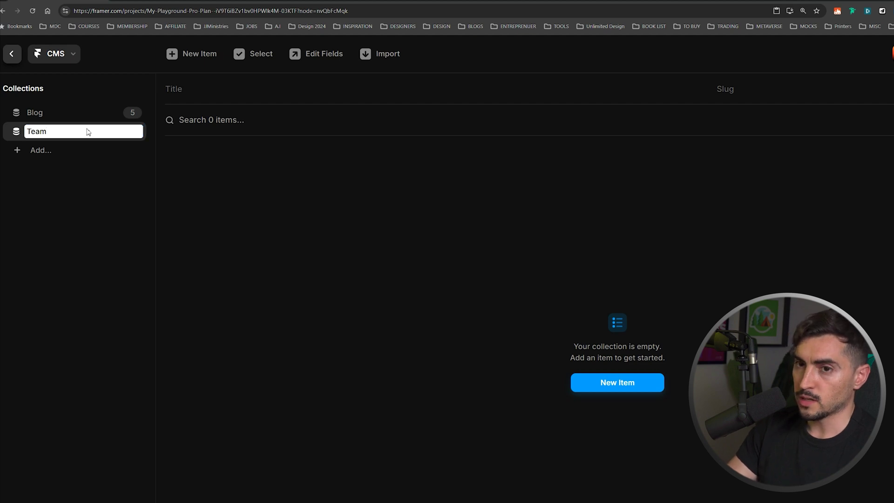
key("Return")
- Open a blank Team item to examine its fields, compare them with the Blog collection's fields, and discard the unsaved item
left_click(617, 382)
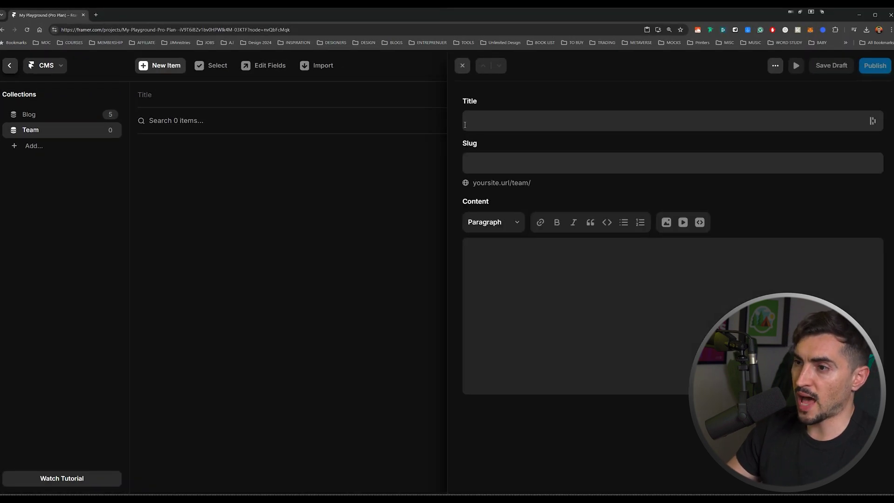
left_click(465, 125)
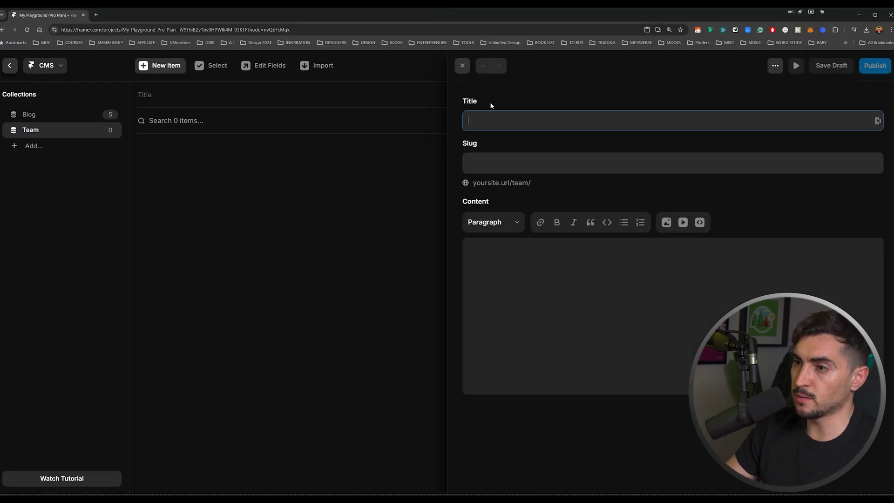
left_click(502, 163)
left_click(532, 280)
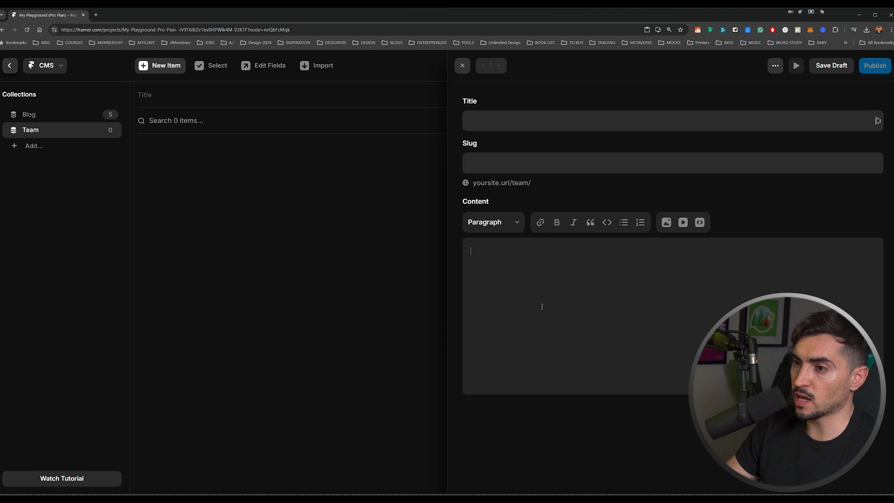
left_click(190, 223)
left_click(43, 218)
left_click(47, 114)
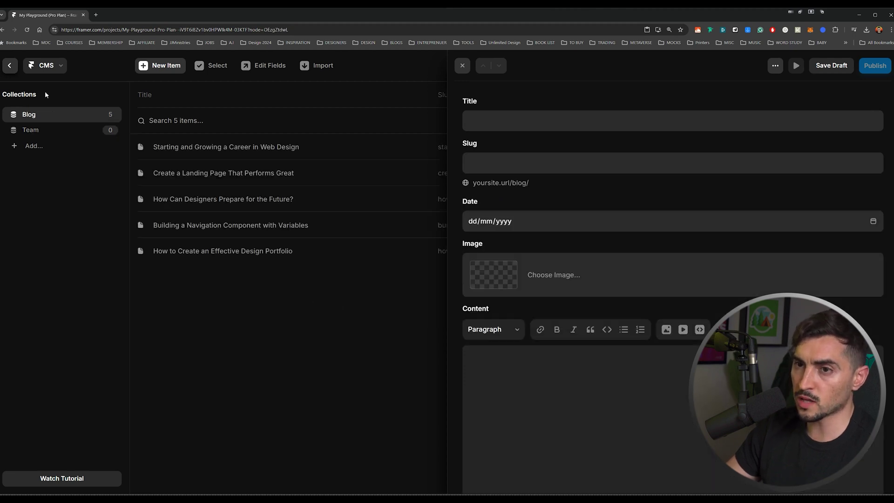
left_click(462, 65)
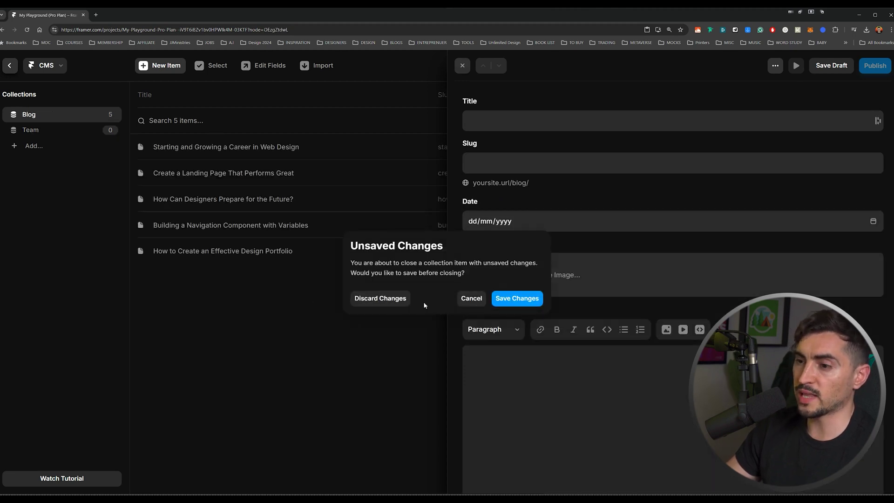
left_click(377, 300)
- Examine the title, slug, date, image and content of the Blog item "Starting and Growing a Career in Web Design", and close it
left_click(223, 148)
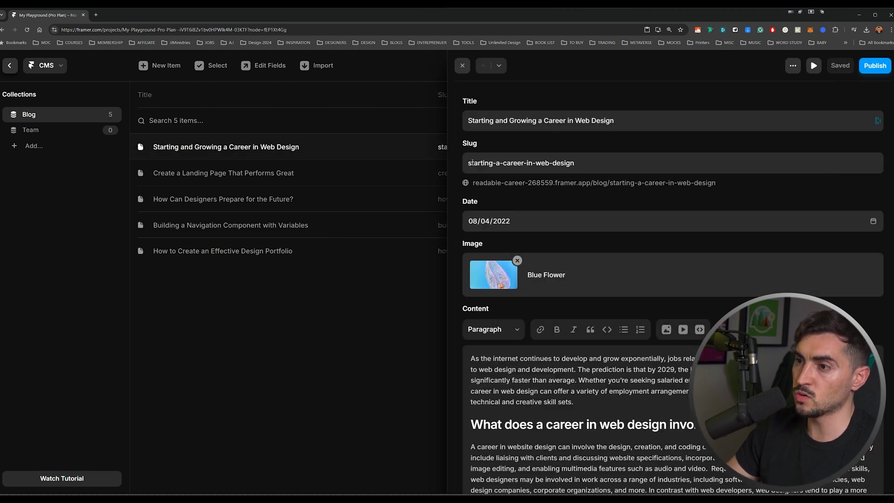
scroll(494, 222, "down", 3)
scroll(489, 232, "down", 1)
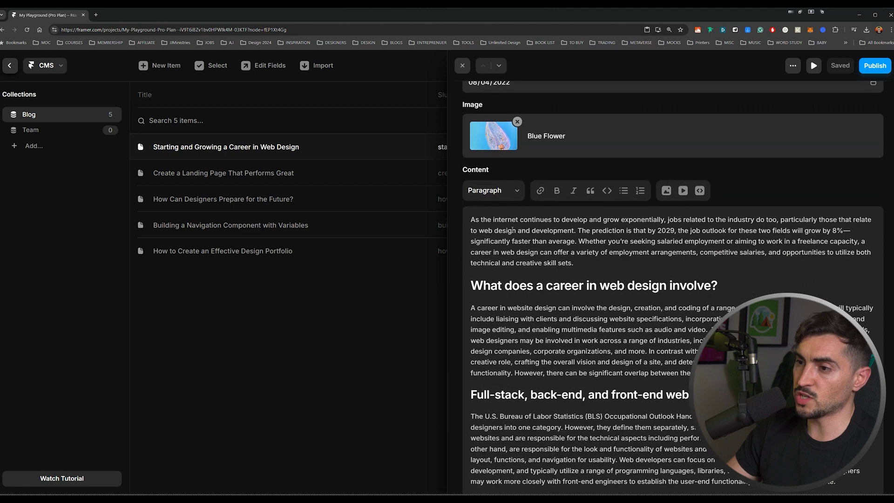
left_click_drag(517, 230, 579, 394)
scroll(579, 394, "down", 2)
scroll(596, 357, "up", 4)
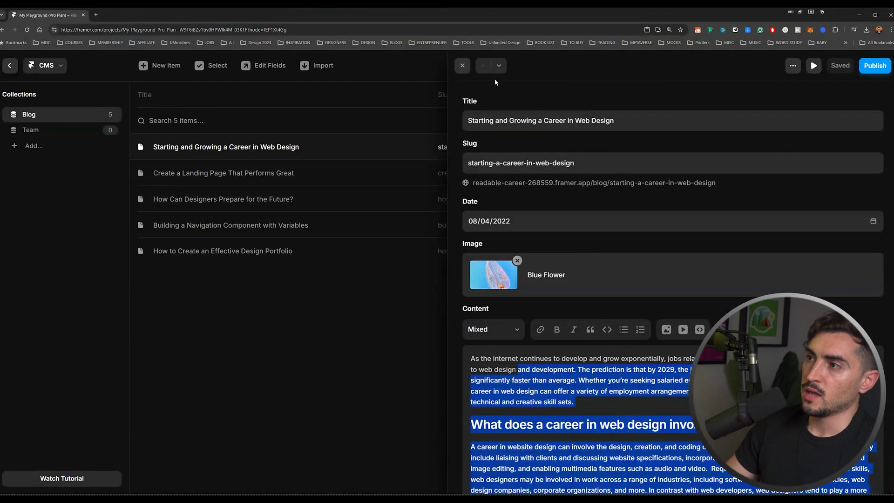
left_click(462, 65)
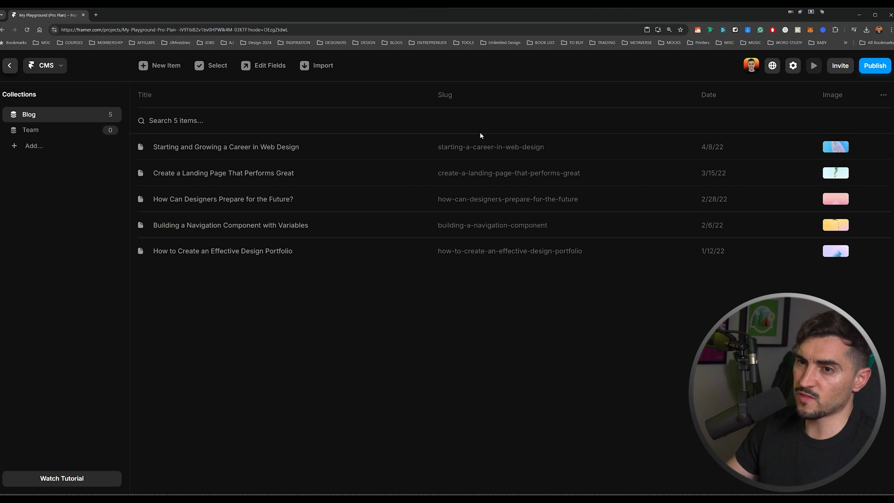
- Examine the Date, Image and Content field settings of the Blog collection, and return to the Home page canvas
left_click(272, 65)
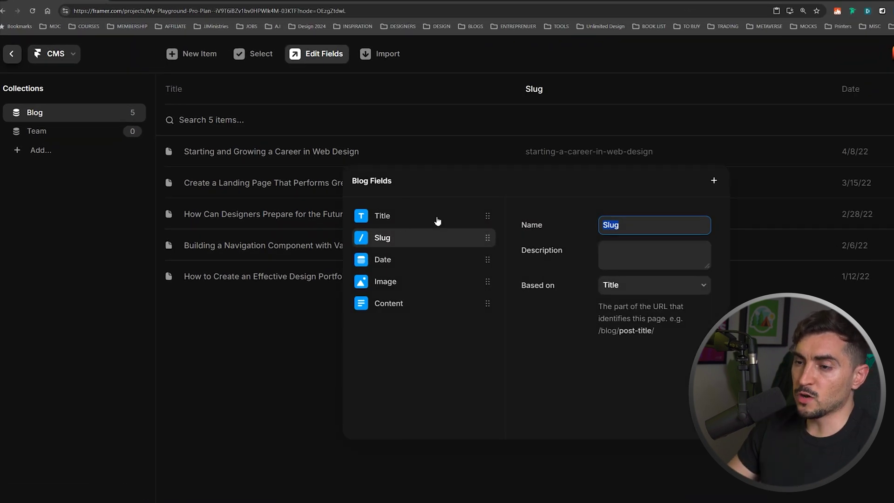
left_click(437, 218)
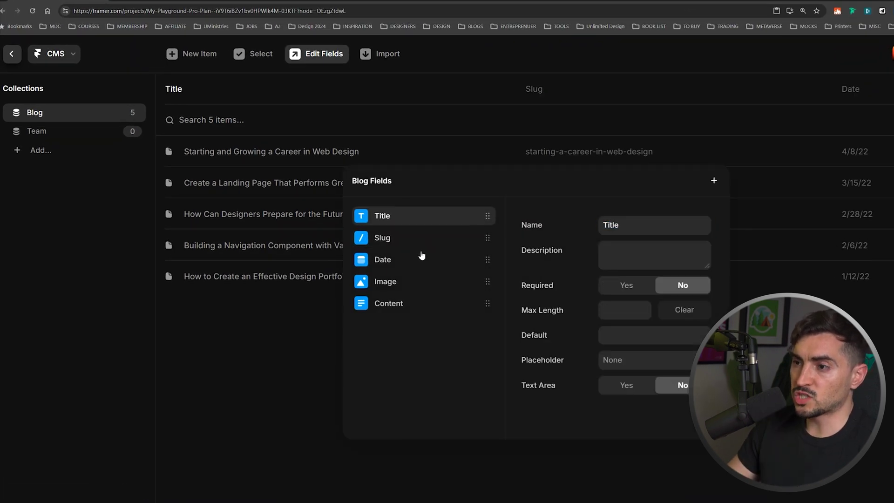
left_click(422, 259)
left_click(416, 281)
left_click(415, 310)
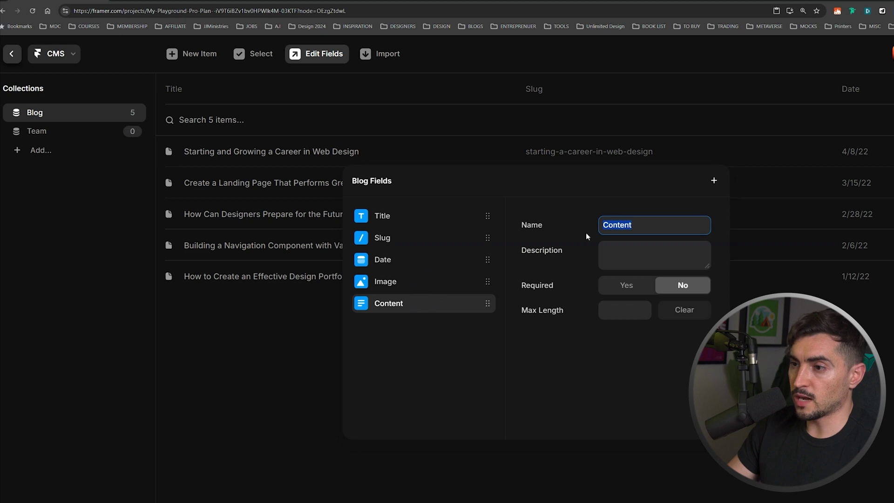
left_click(16, 54)
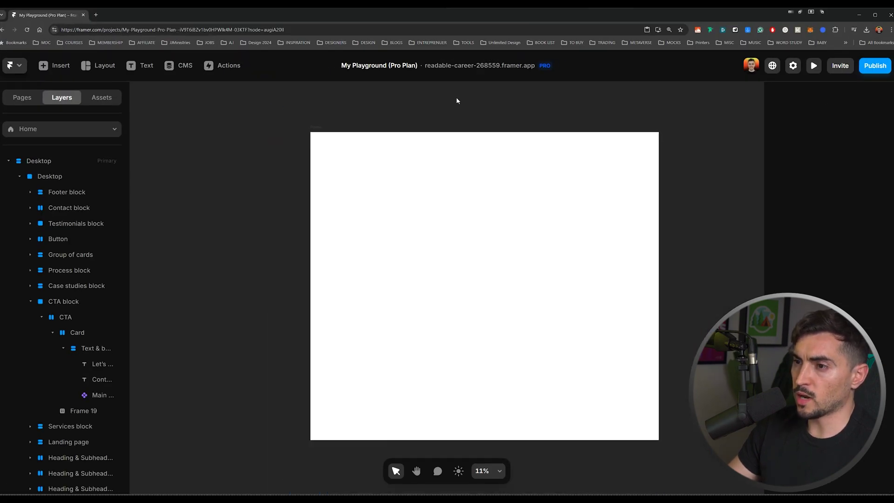
- Insert the Blog collection list into the blank white frame, aligned with the frame's left edge
left_click_drag(457, 98, 428, 118)
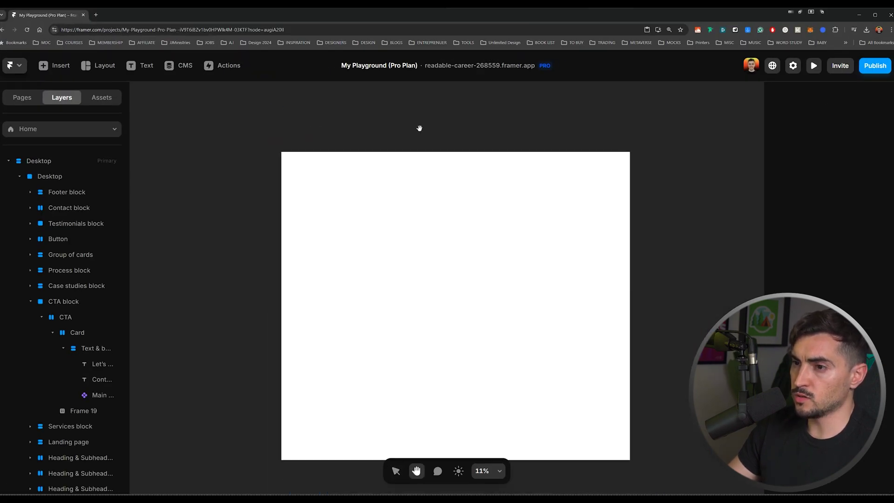
left_click(54, 65)
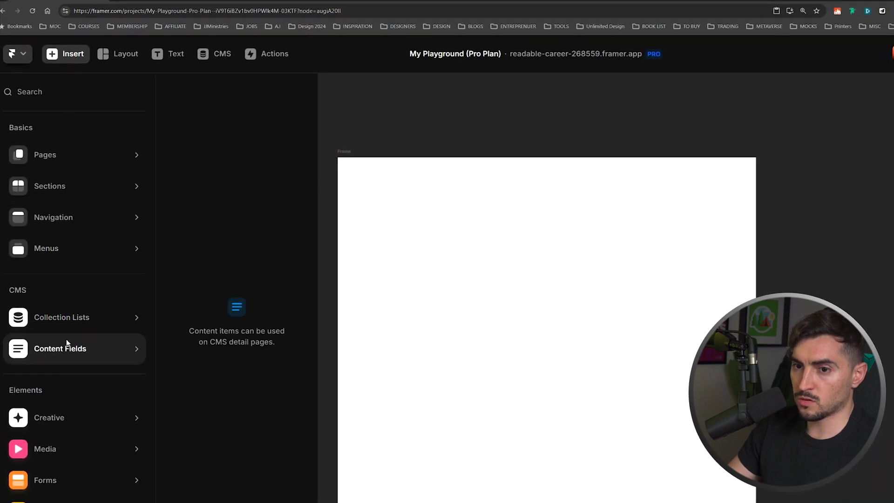
mouse_move(69, 328)
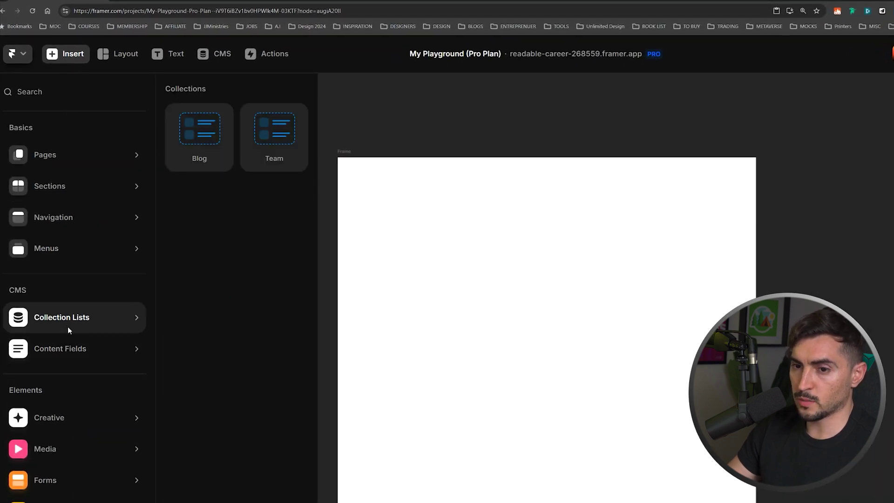
left_click_drag(195, 151, 756, 305)
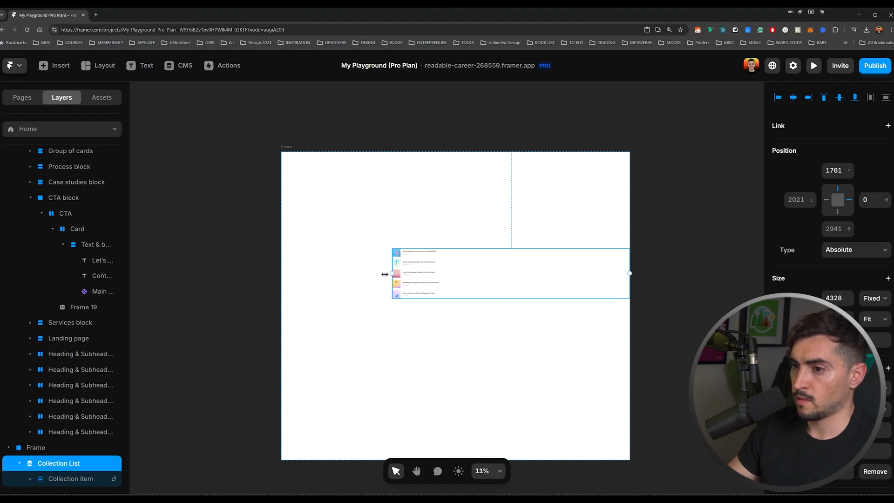
left_click_drag(389, 274, 279, 264)
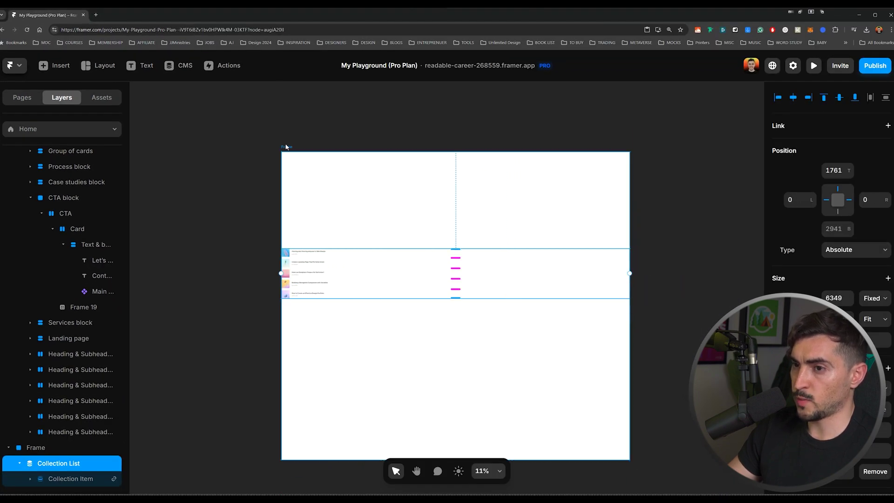
- Set the frame's width to 1440 and move the Blog collection list up to a top offset of about 323
left_click(287, 146)
type("1440")
key("Return")
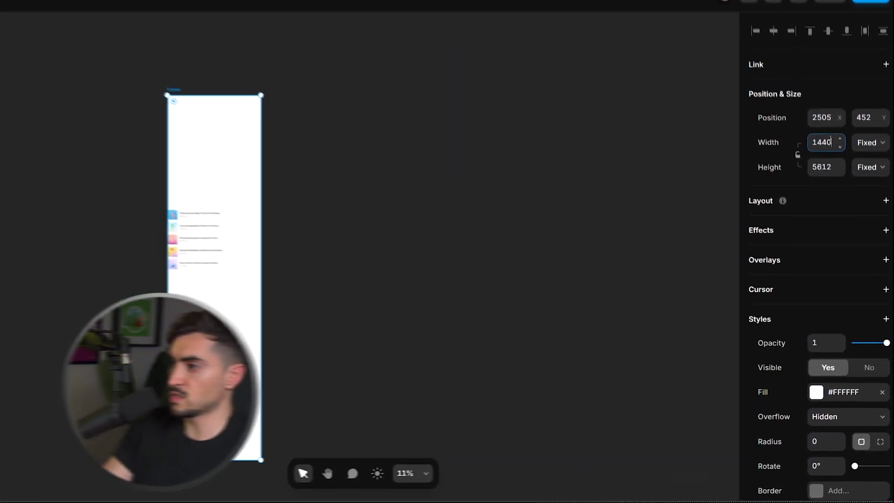
scroll(347, 269, "up", 2)
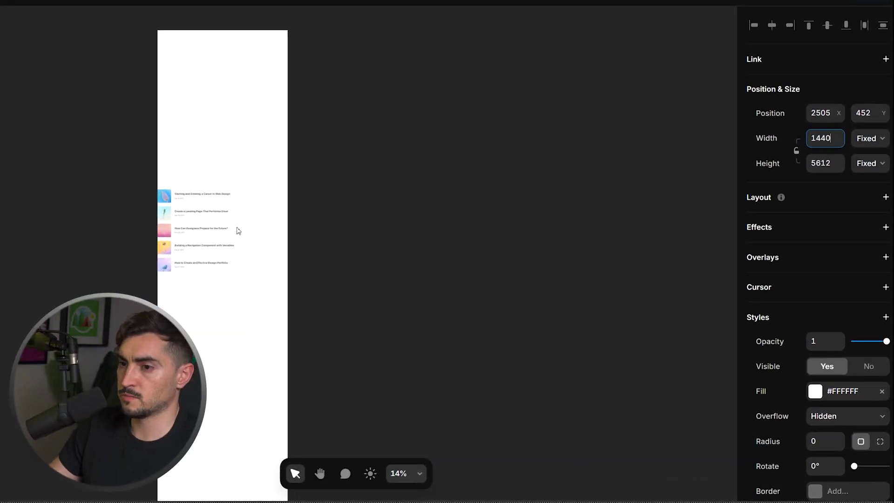
left_click_drag(267, 231, 267, 100)
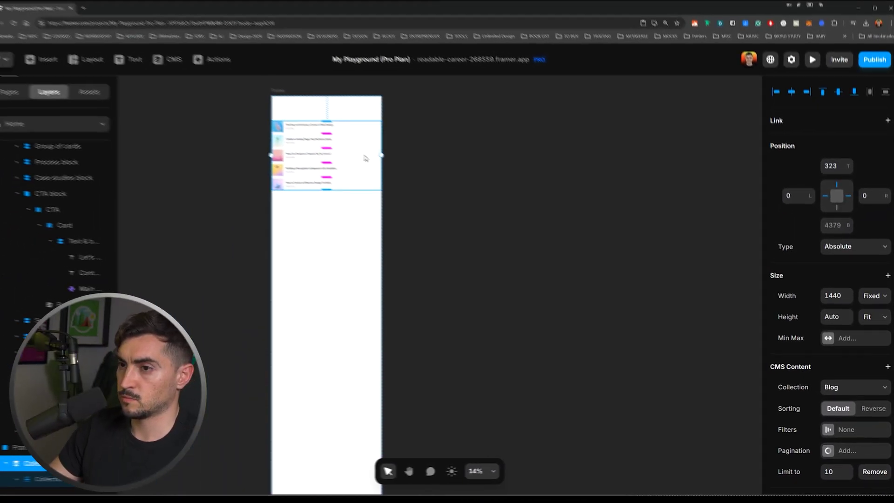
- Add a "BLOG" heading above the collection list, set its text size to 80 pixels and change its font weight
scroll(205, 61, "up", 3)
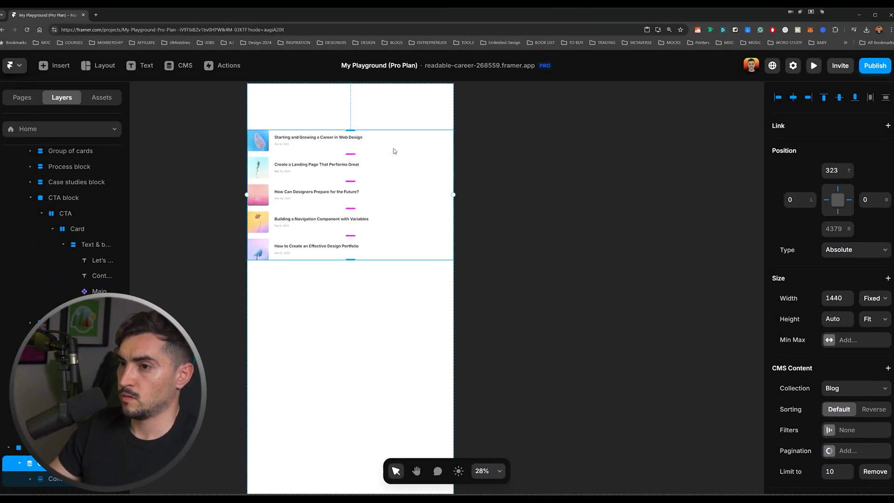
scroll(463, 230, "up", 4)
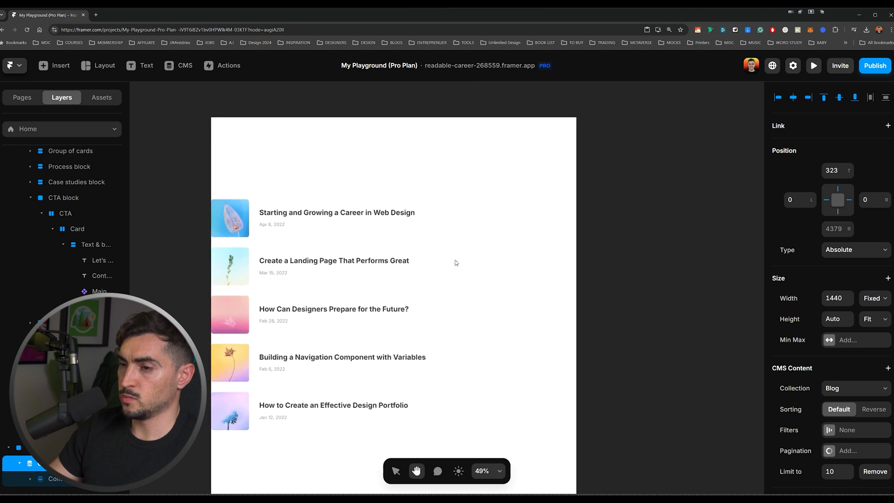
left_click_drag(384, 142, 381, 160)
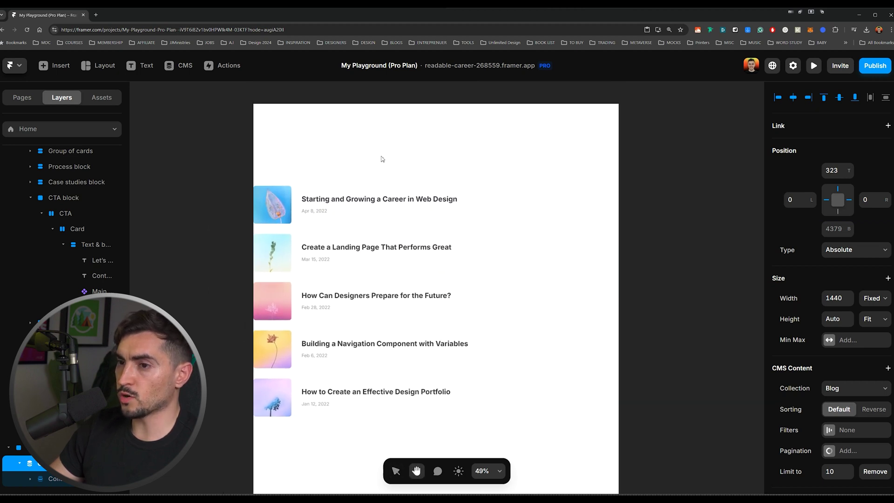
key("t")
key("t")
left_click(368, 147)
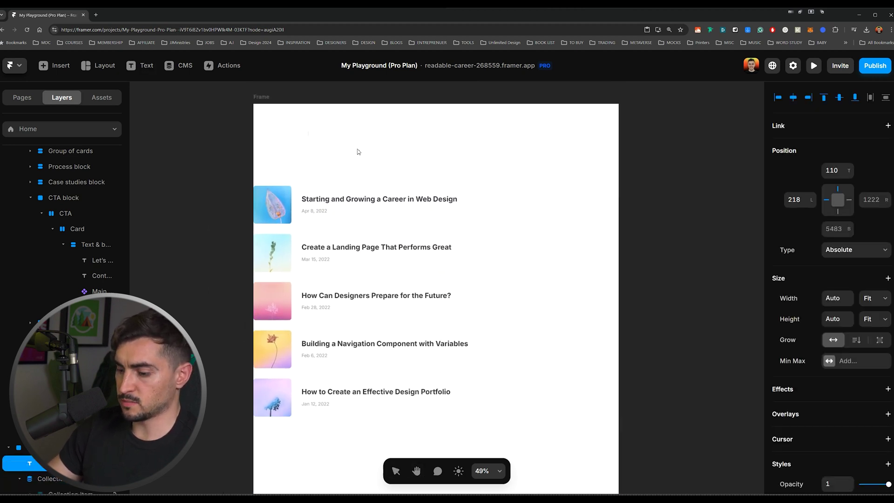
key("ctrl+a")
scroll(867, 388, "down", 8)
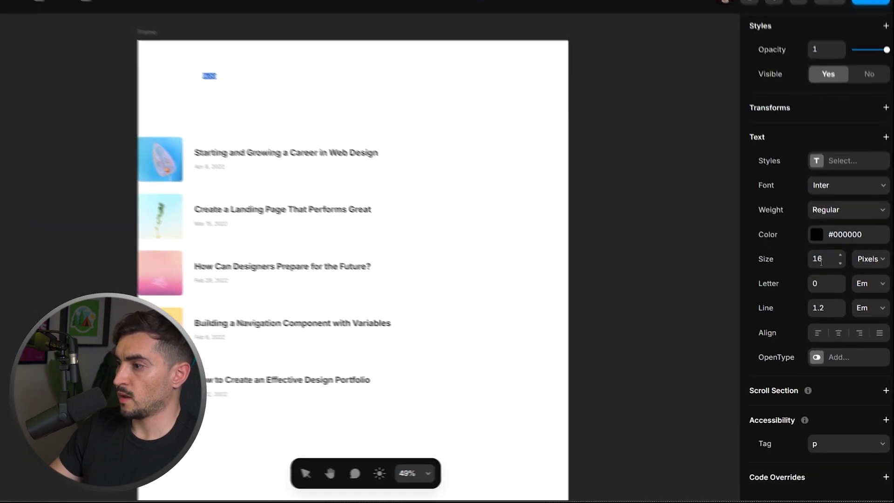
left_click(833, 289)
type("80")
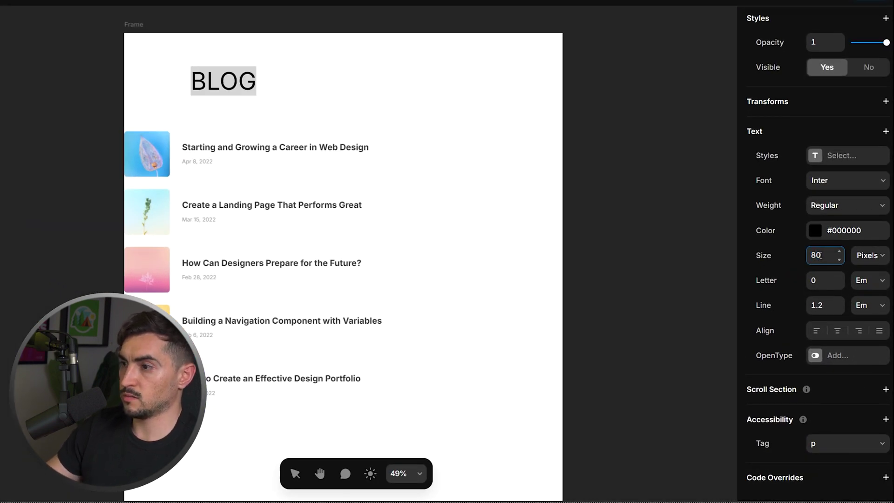
left_click(847, 206)
left_click(841, 349)
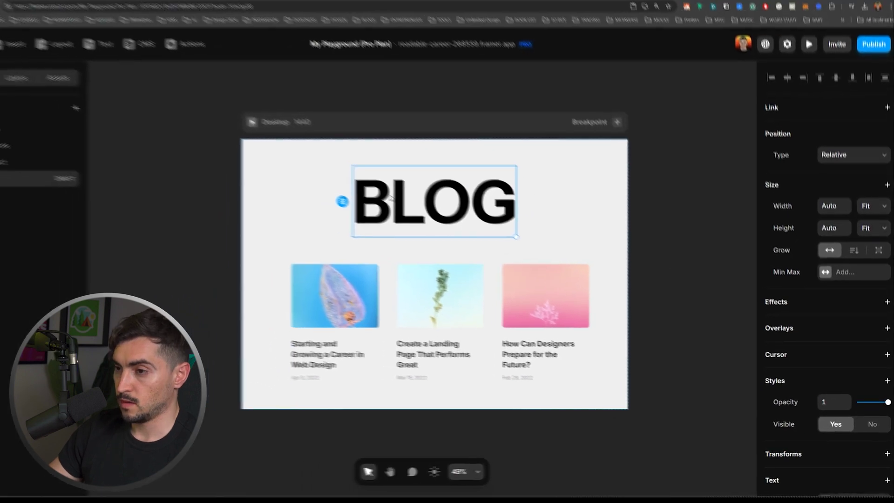
- Shrink the post thumbnail in the /blog page's collection list to about 258 by 187
scroll(447, 221, "up", 1)
scroll(456, 223, "up", 3)
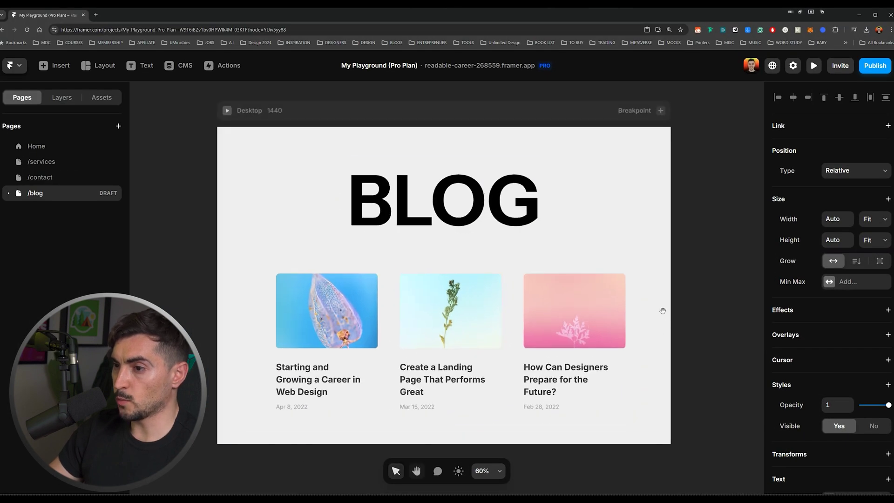
left_click_drag(650, 301, 641, 259)
left_click(410, 282)
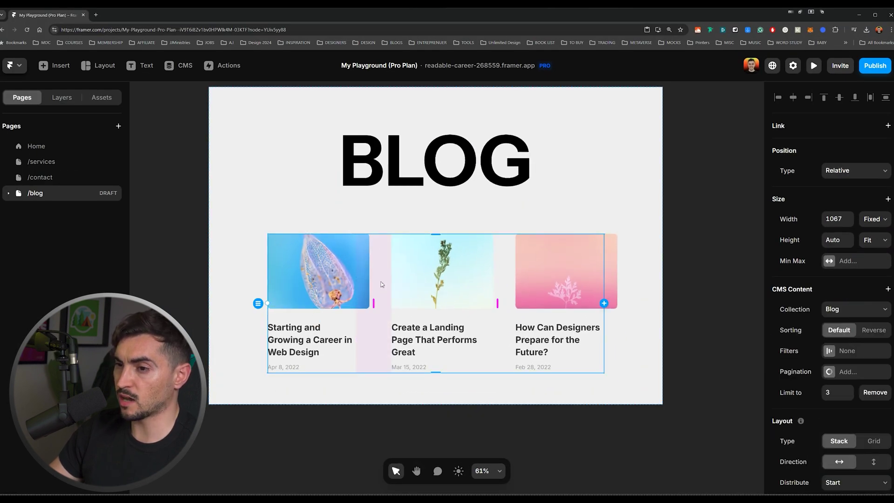
left_click_drag(376, 306, 350, 294)
double_click(361, 300)
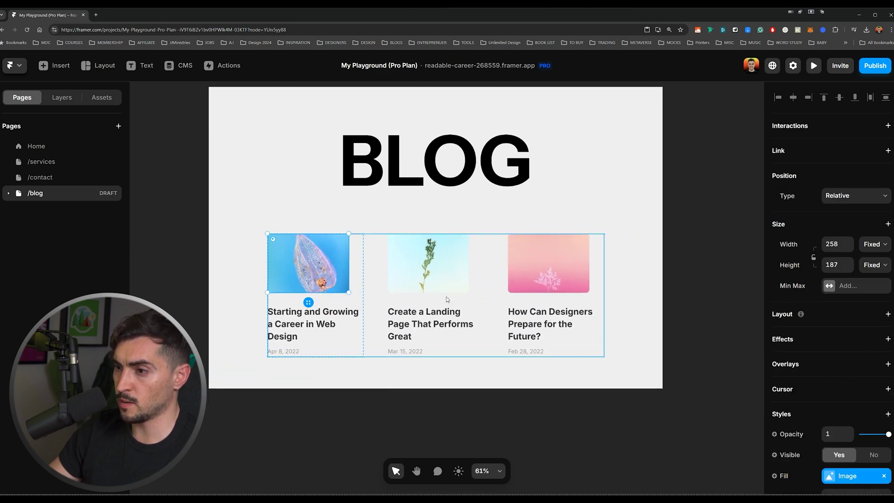
- Try item limits of 6, 2 and 1 on the Blog collection list, and set the limit back to 3
left_click(490, 296)
scroll(820, 272, "down", 4)
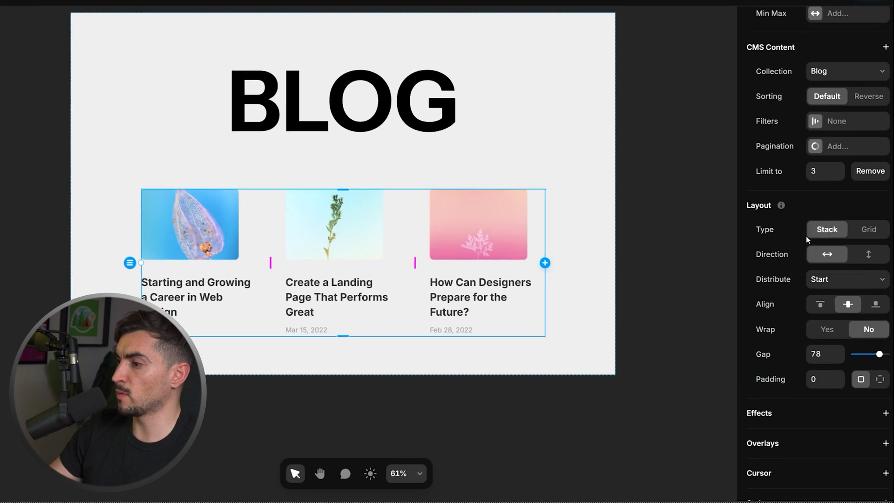
scroll(821, 272, "up", 2)
left_click(814, 257)
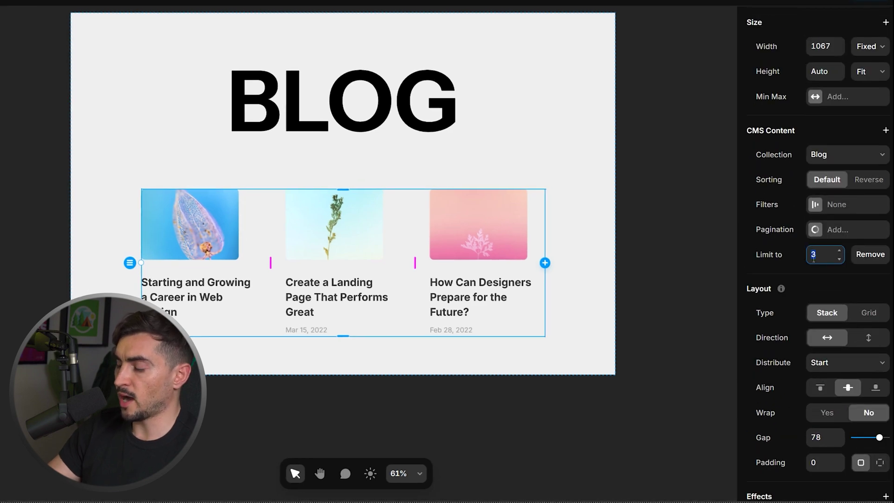
type("6")
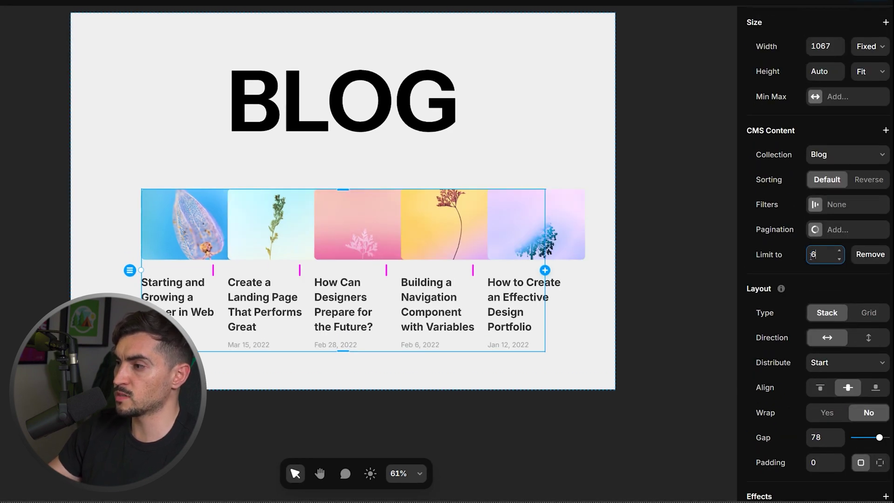
key("BackSpace")
type("2")
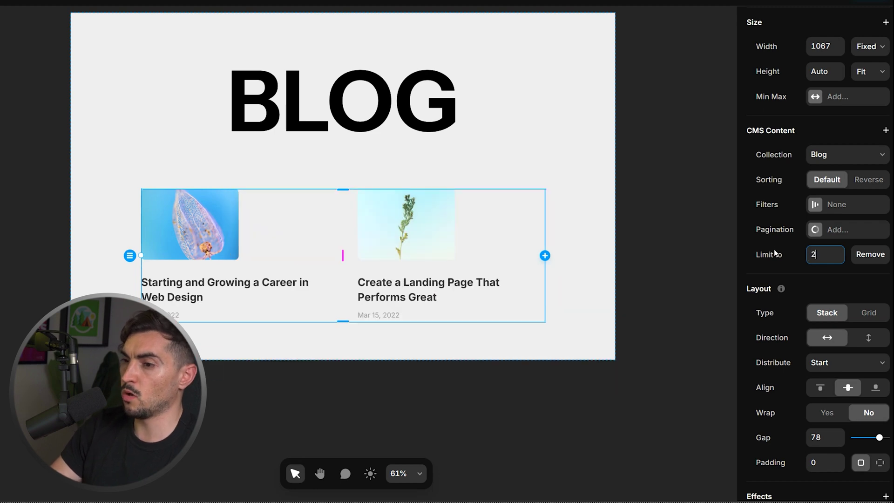
key("BackSpace")
type("1")
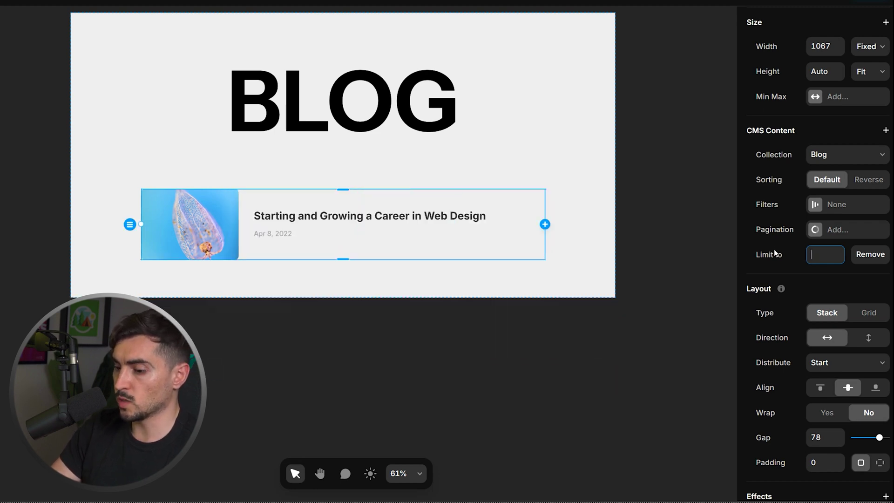
type("3")
key("BackSpace")
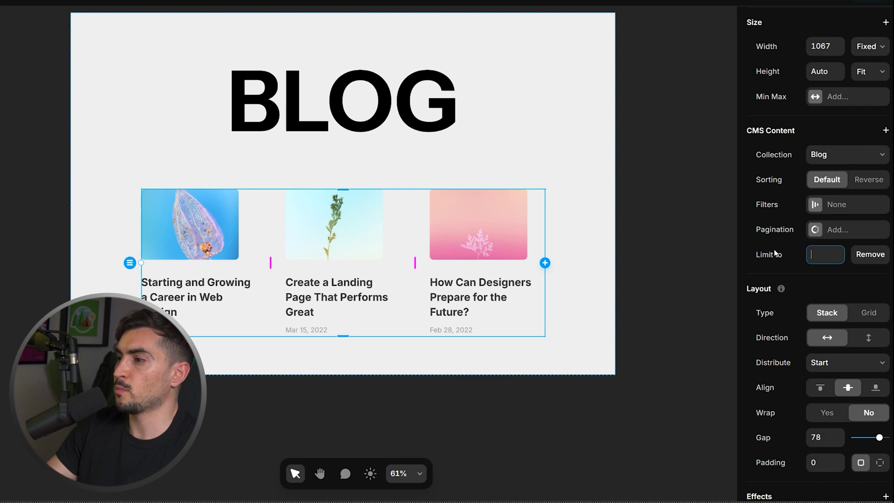
type("3")
key("Return")
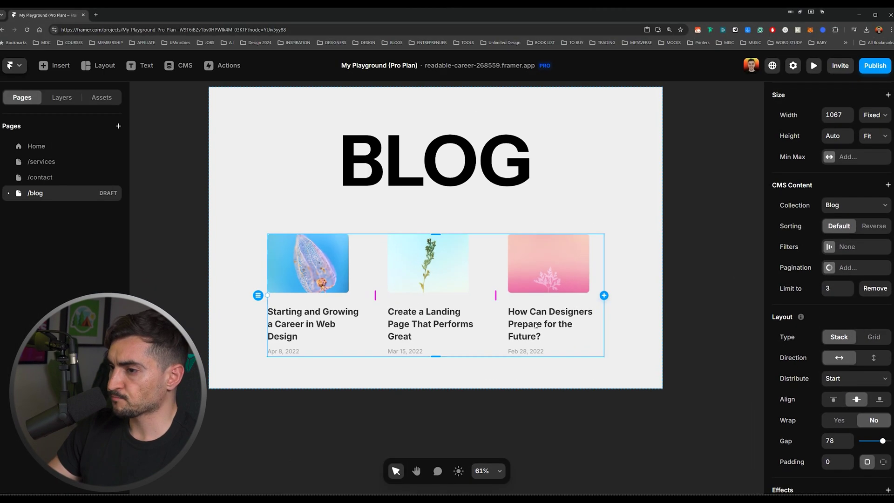
- Reduce the gap between the blog posts to about 68 and add about 99 of padding above and below them
left_click_drag(497, 295, 493, 299)
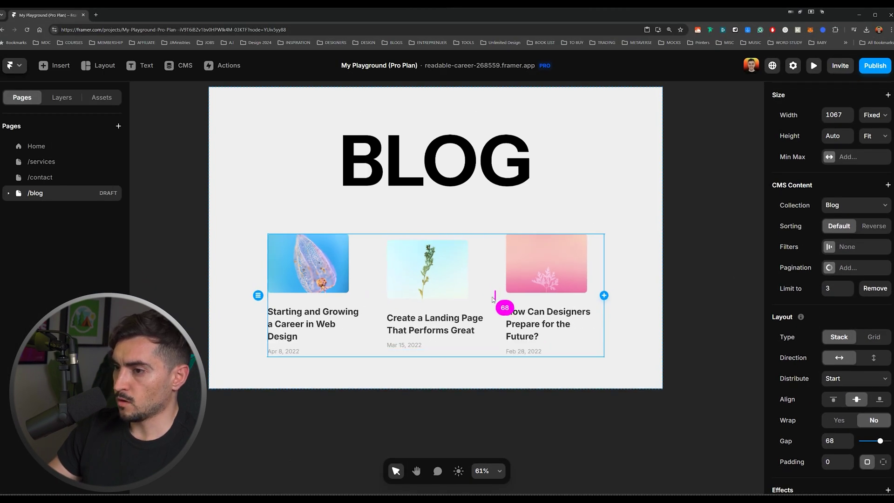
left_click_drag(440, 358, 437, 410)
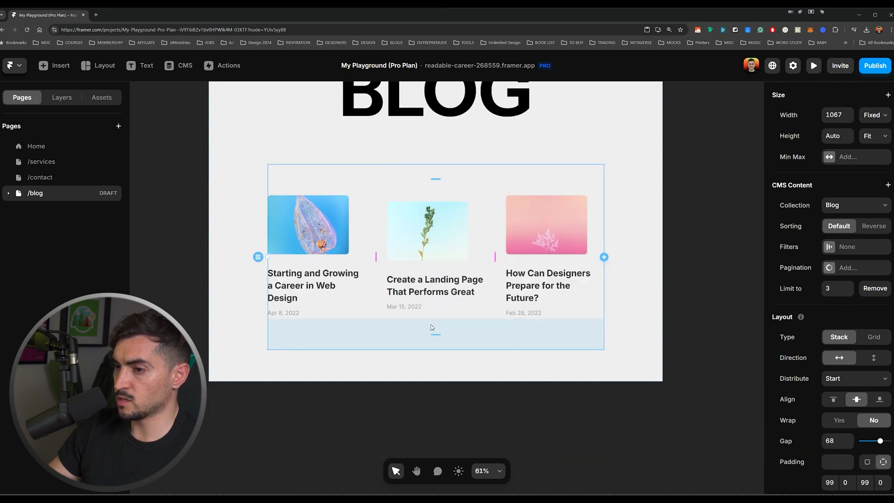
left_click(445, 347)
- Preview the blog page, open the "Starting and Growing a Career in Web Design" post, look through its article, and close the preview
left_click(813, 66)
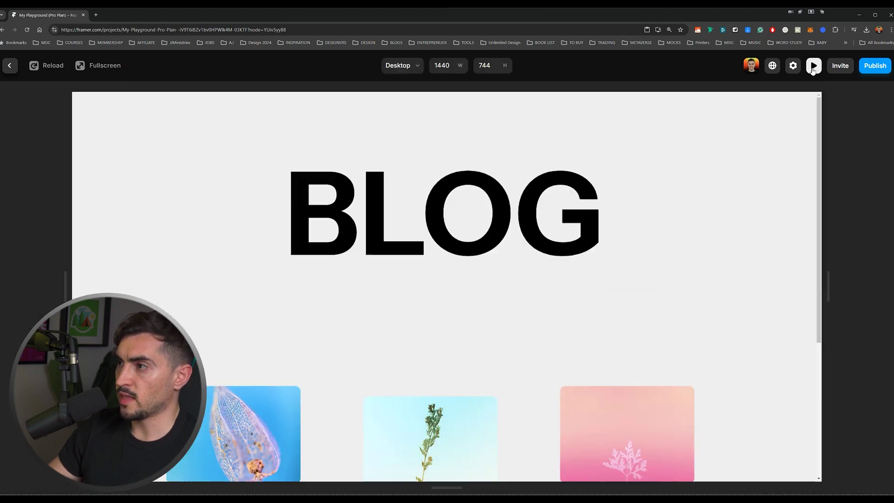
scroll(454, 192, "down", 1)
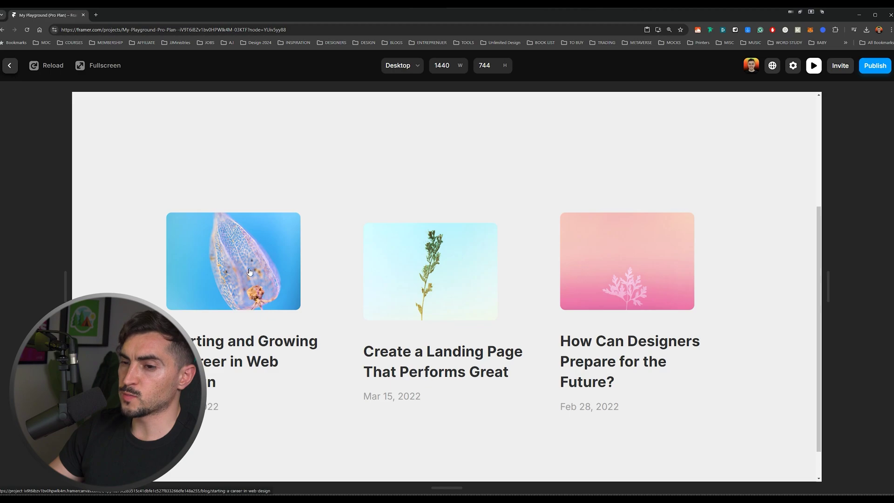
left_click(250, 273)
scroll(579, 189, "down", 15)
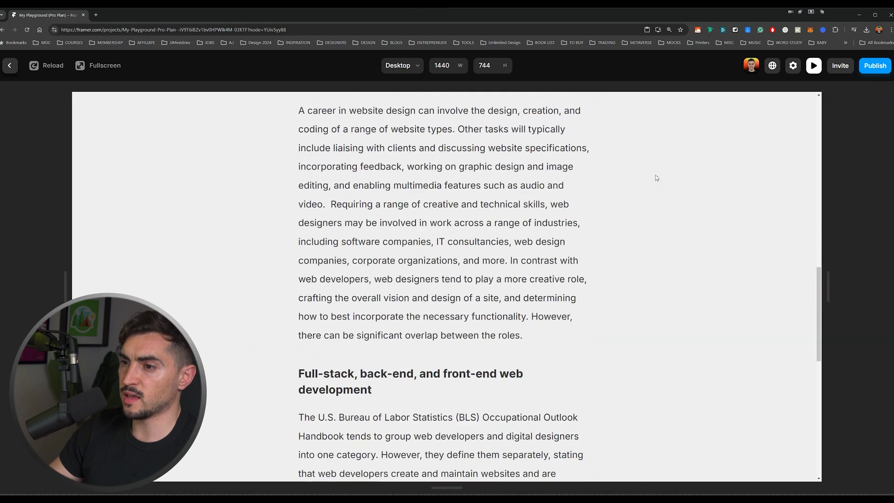
scroll(656, 178, "down", 8)
scroll(660, 236, "up", 15)
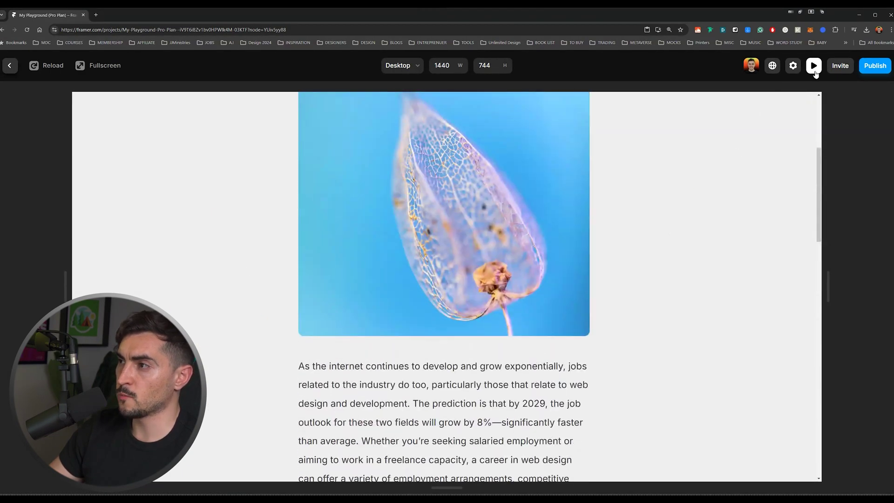
left_click(815, 72)
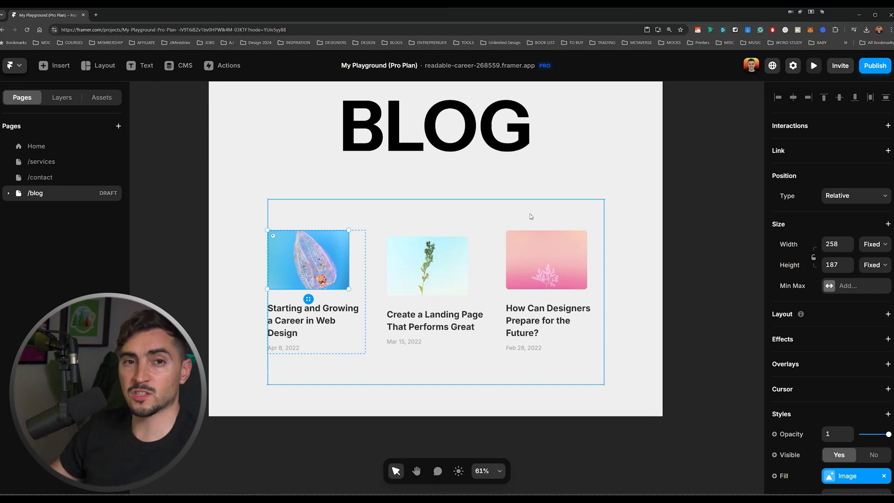
- Create a new item in the Blog collection with the title "Design tips for beginners"
left_click(183, 66)
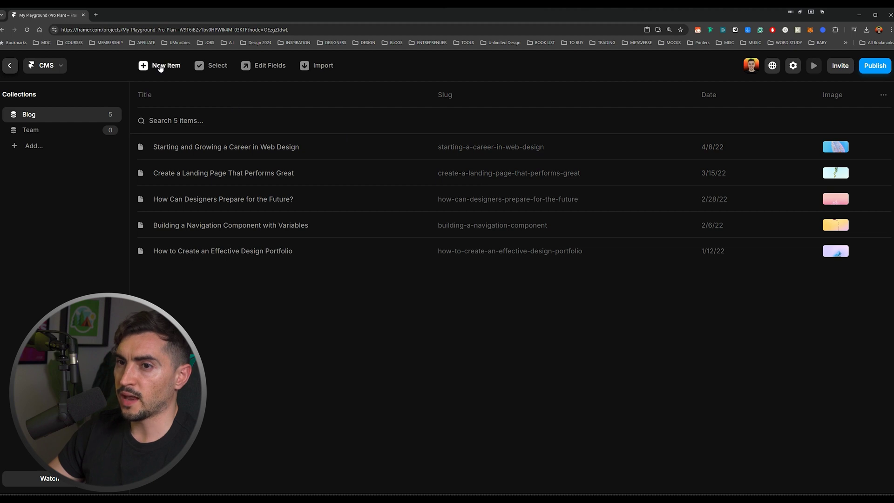
left_click(160, 68)
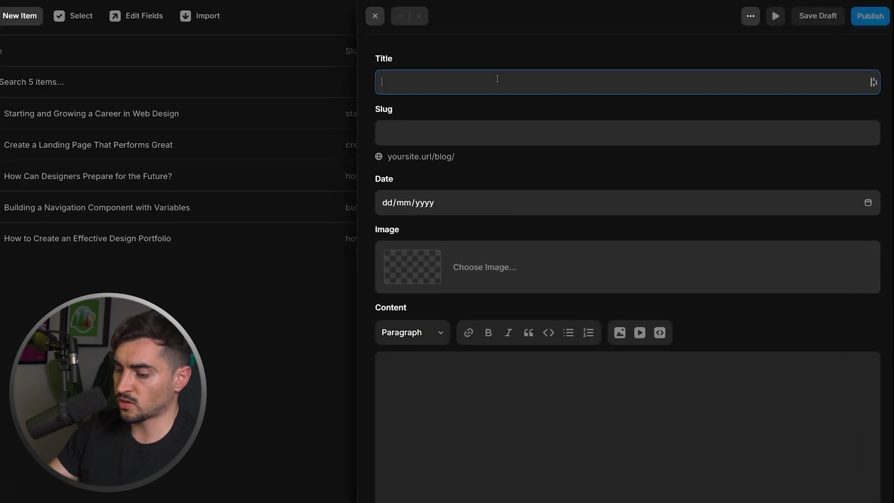
type("dESIGN T")
key("ctrl+a")
type("Des")
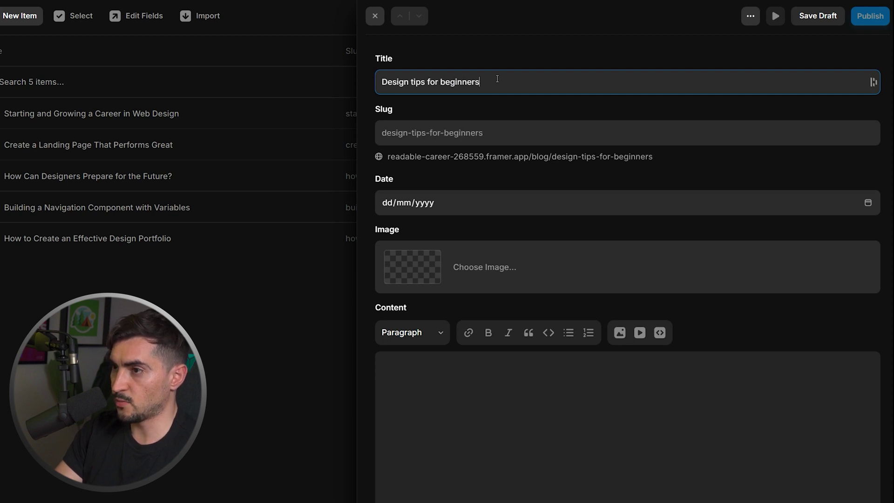
- Set the new Blog item's date to 25 August 2024 and upload black-chrome-metal-wave-background.jpg as its image
left_click(403, 205)
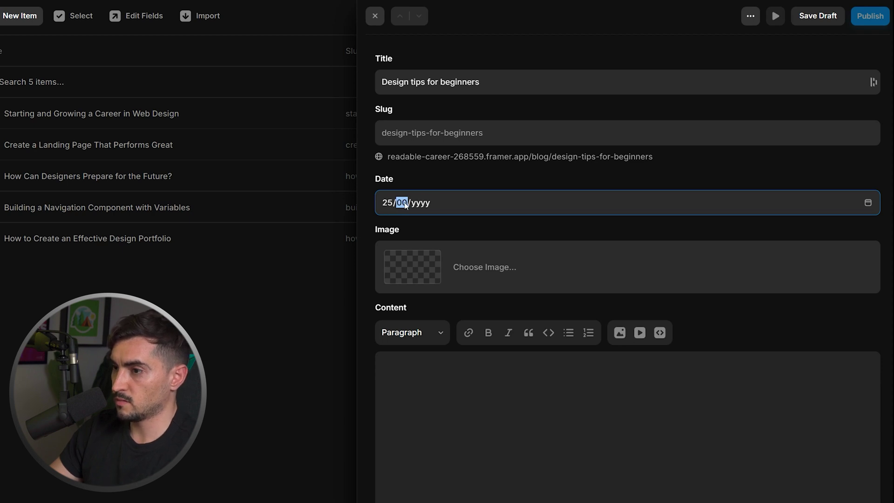
left_click(413, 266)
left_click(491, 107)
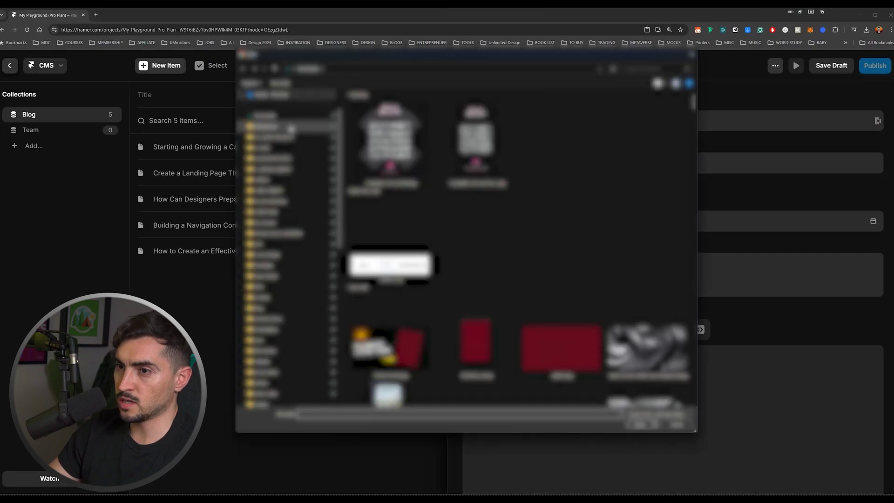
scroll(294, 148, "up", 1)
left_click(299, 149)
double_click(639, 287)
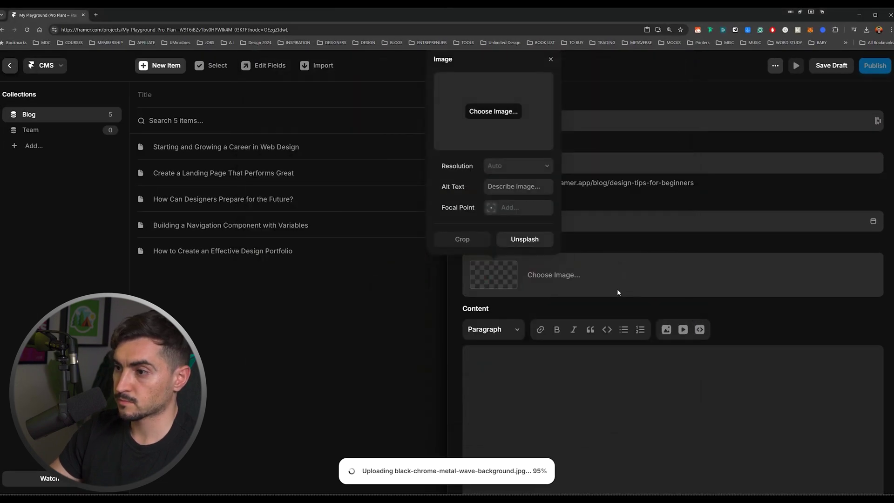
- Paste the copied article about Framer features into the item's content and save it as a draft
left_click(519, 376)
key("ctrl+v")
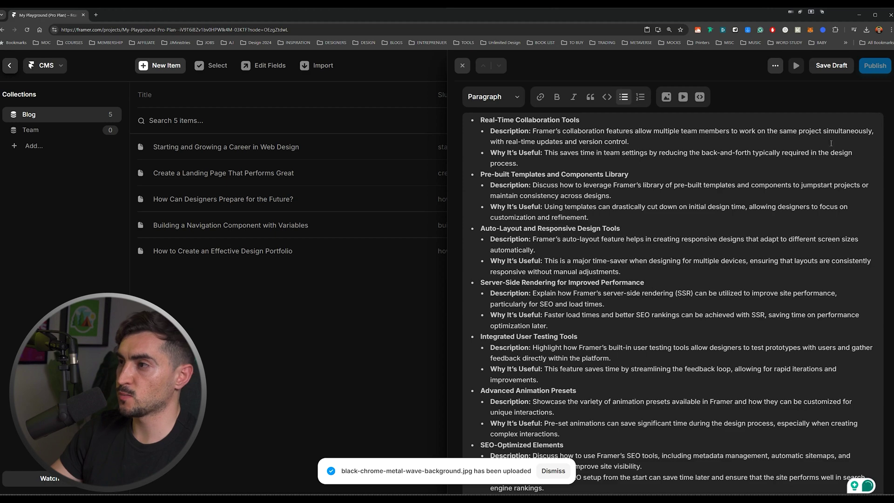
left_click(832, 66)
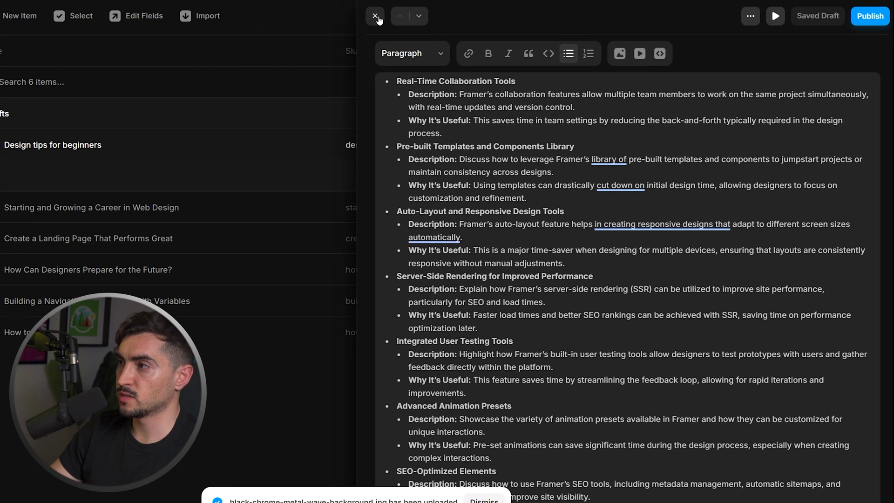
- Undraft the "Design tips for beginners" item so it is ready for publishing, and close it
left_click(870, 17)
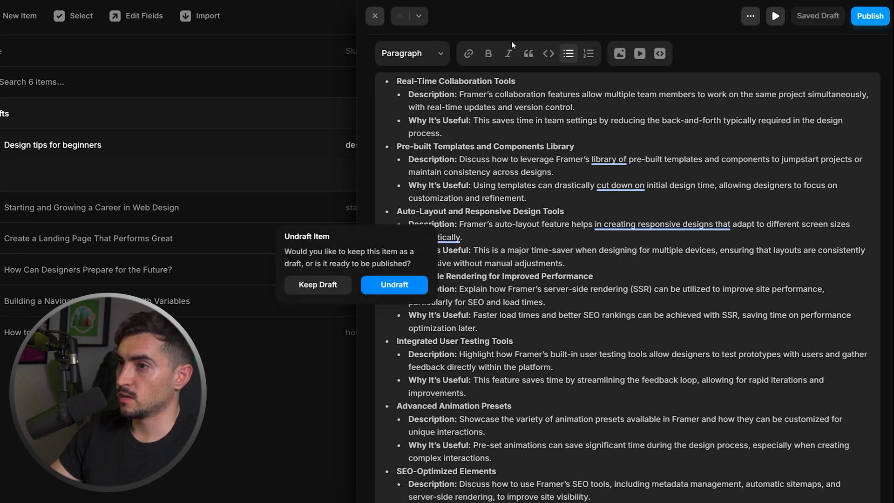
left_click(395, 286)
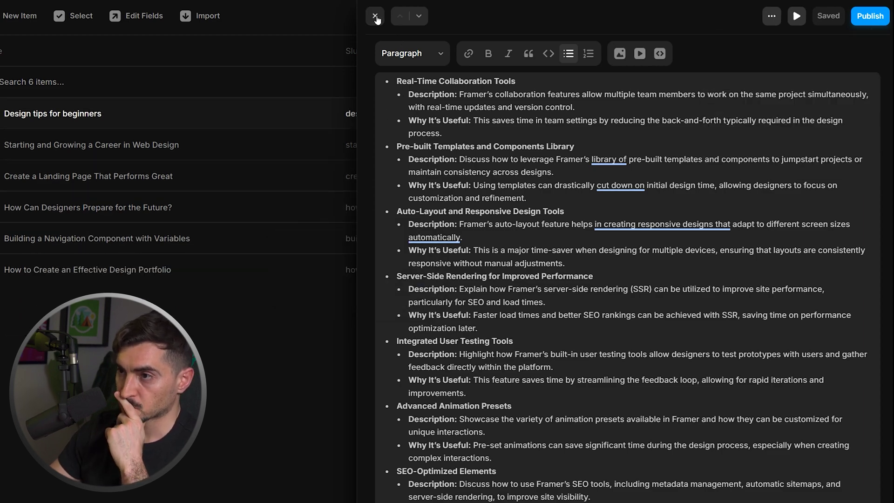
left_click(376, 18)
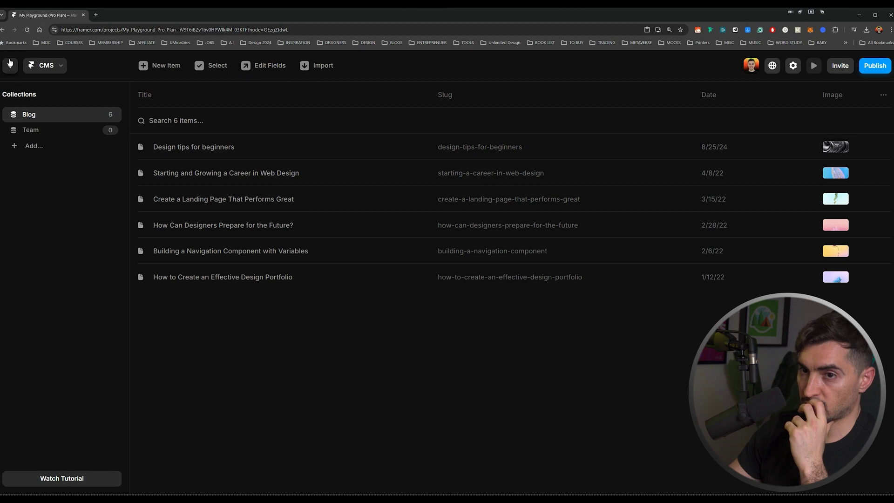
- Return to the blog page, preview it, and read through the "Design tips for beginners" post
left_click(10, 63)
scroll(258, 309, "up", 2)
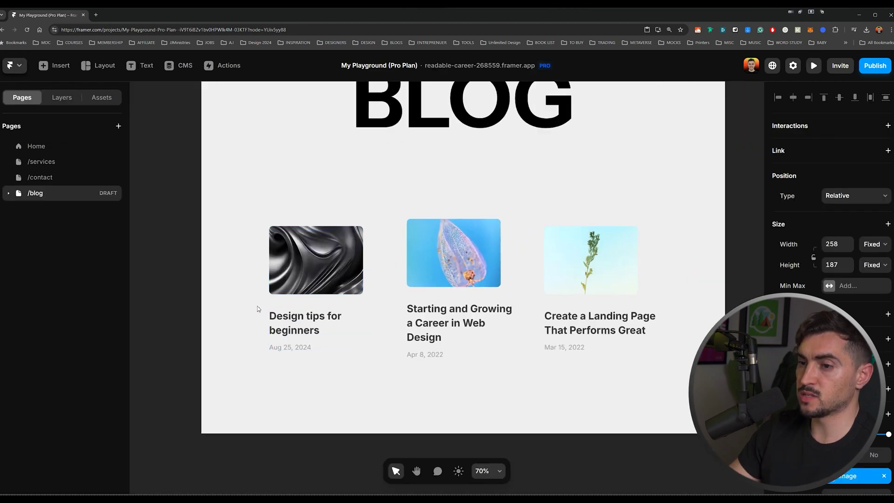
scroll(258, 309, "up", 1)
left_click(354, 279)
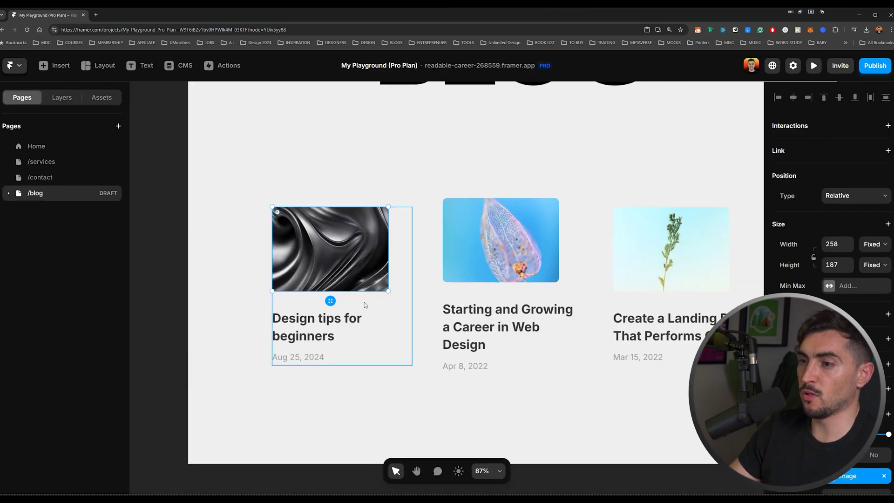
left_click(813, 67)
left_click(260, 423)
scroll(606, 218, "down", 5)
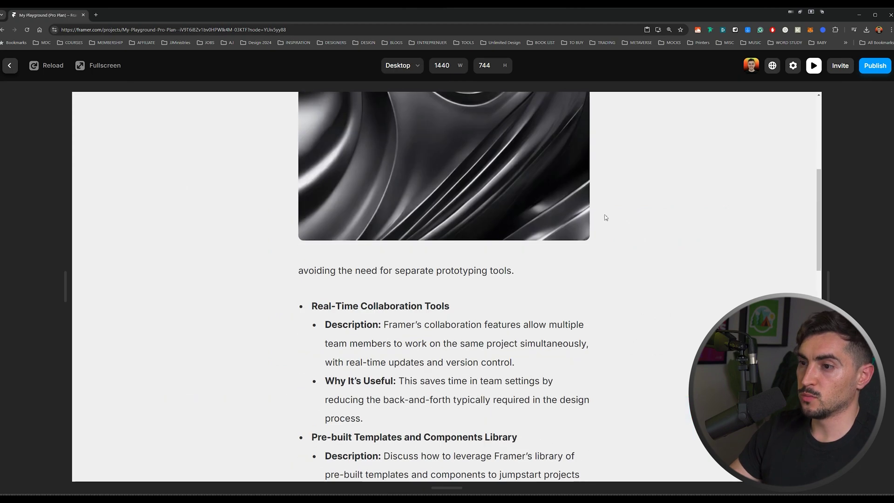
scroll(606, 218, "down", 15)
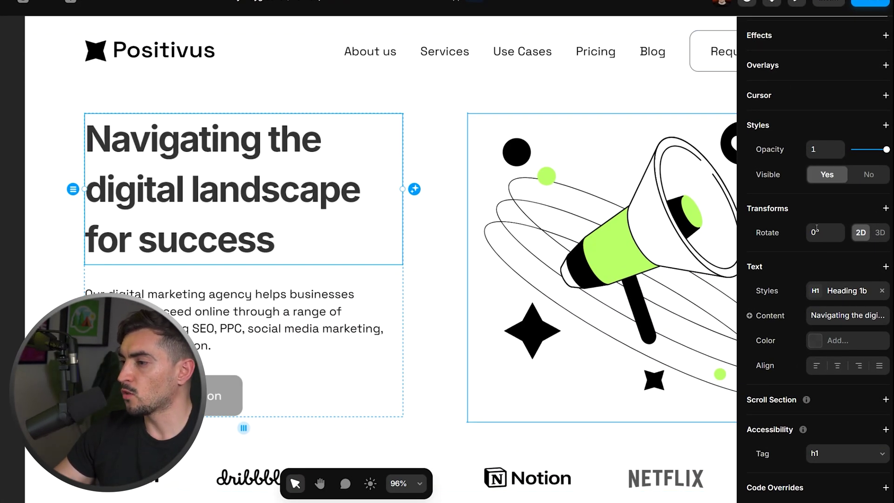
- Add a text effect to the home page's hero heading, triggered On Appear with the Blur preset per Character
scroll(796, 279, "up", 5)
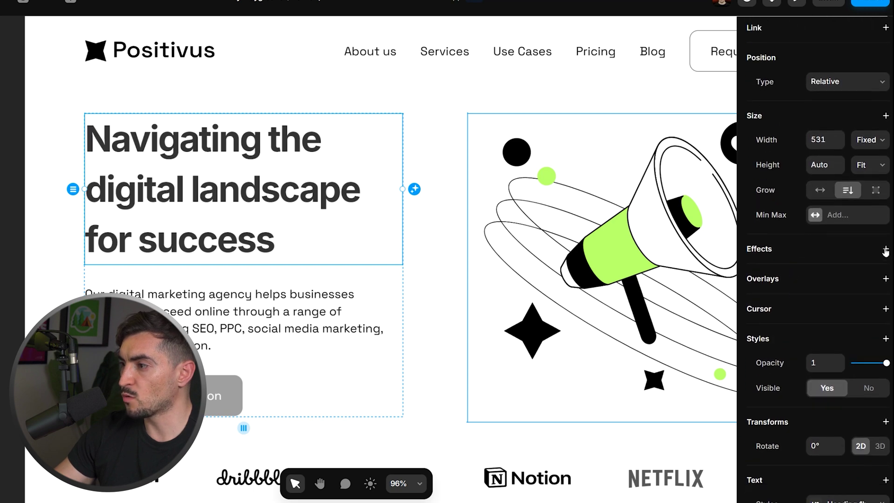
left_click(885, 250)
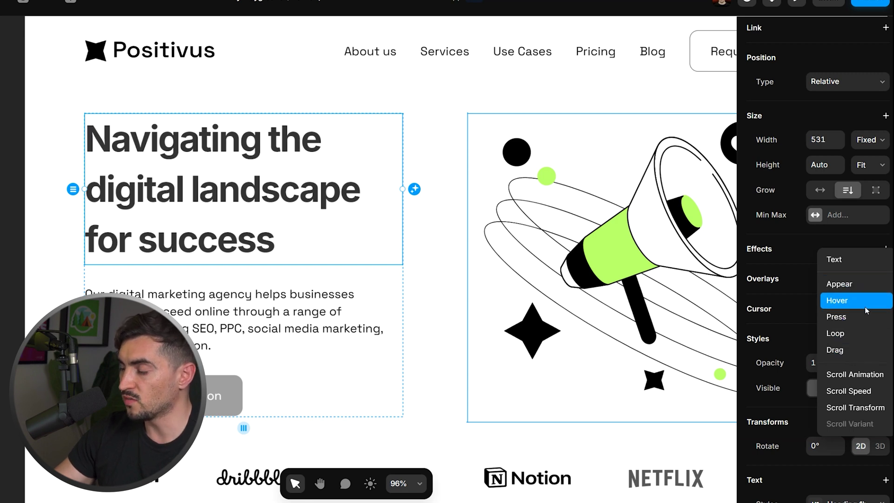
left_click(844, 262)
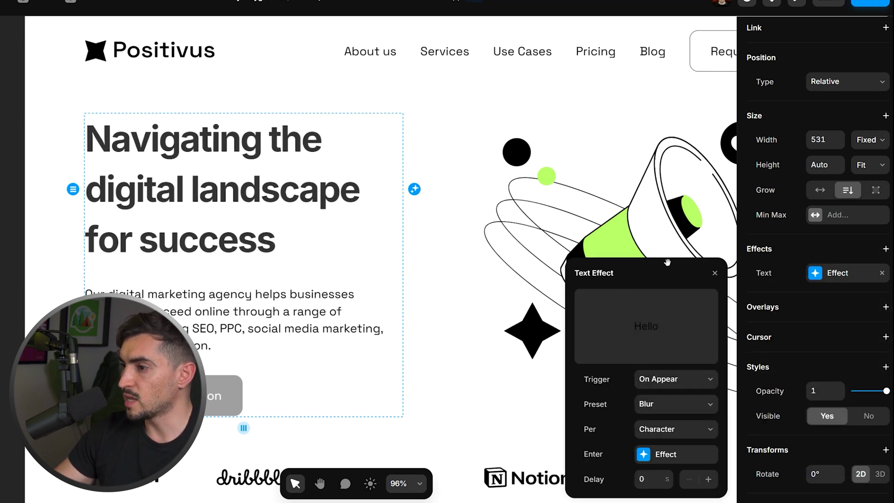
left_click(648, 379)
left_click(653, 381)
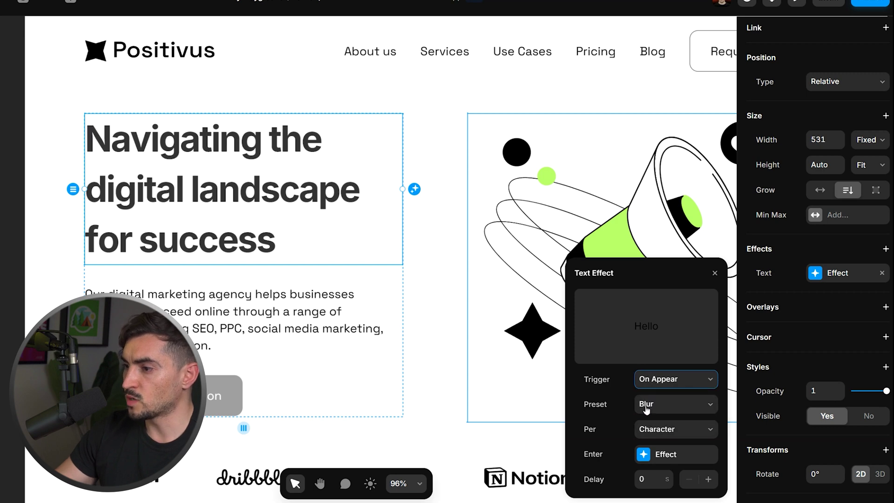
left_click(646, 409)
left_click(626, 426)
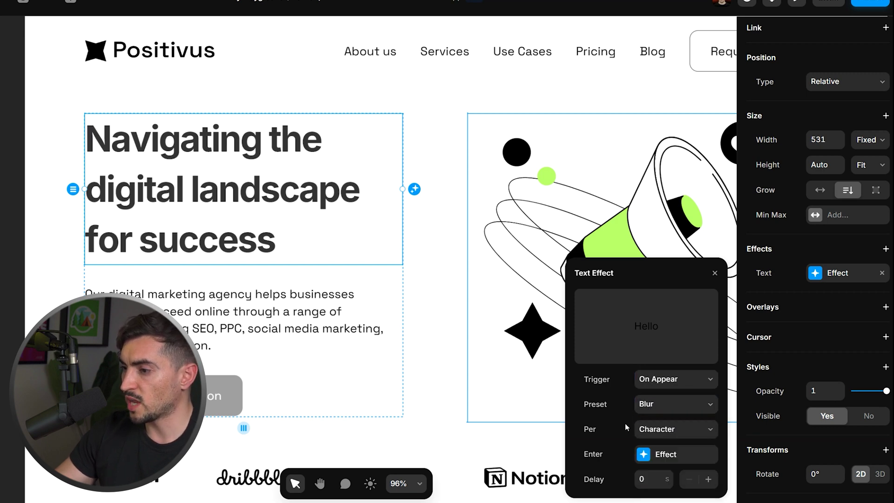
- Switch the text effect's enter transition from Spring to Ease, and preview the heading animation on the home page
left_click(652, 460)
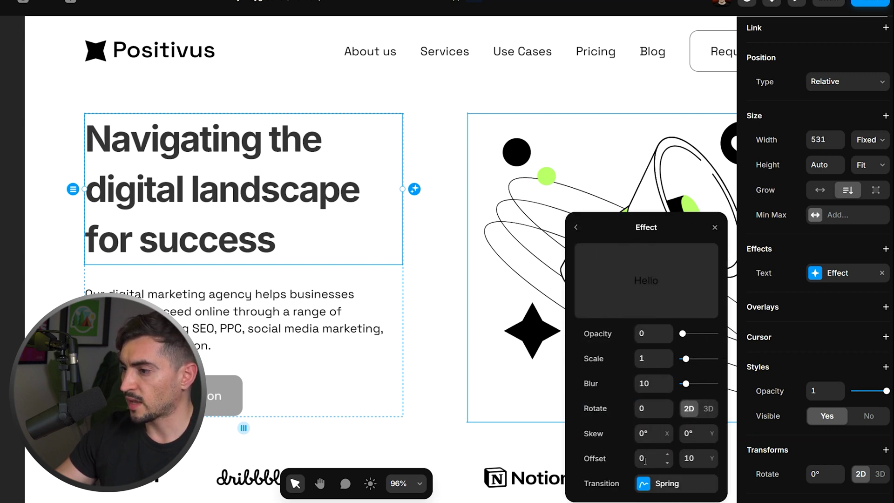
left_click(647, 484)
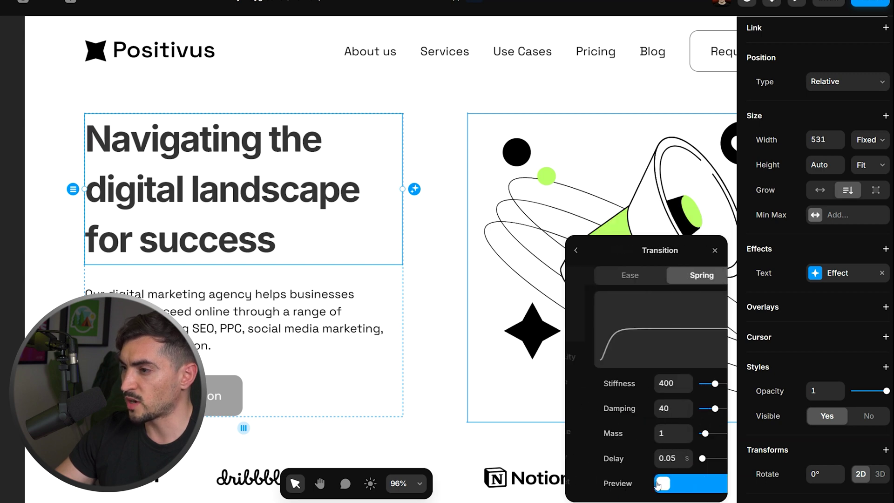
left_click(622, 278)
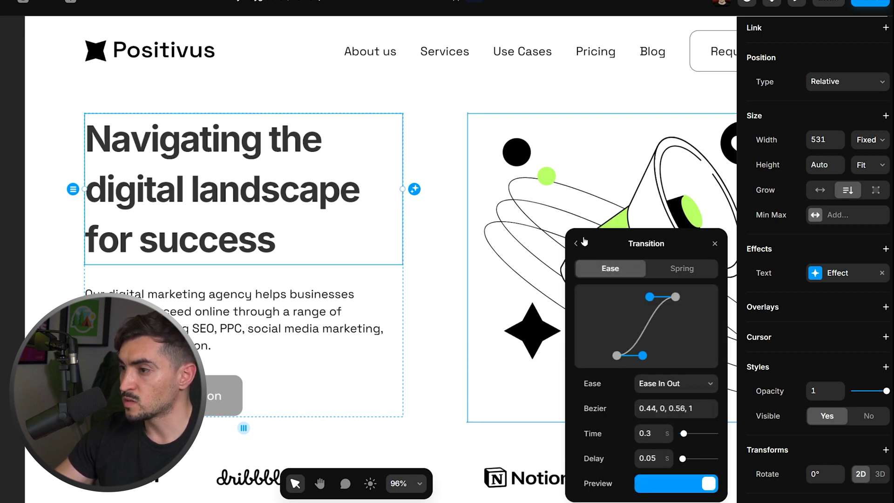
left_click(577, 242)
left_click(580, 230)
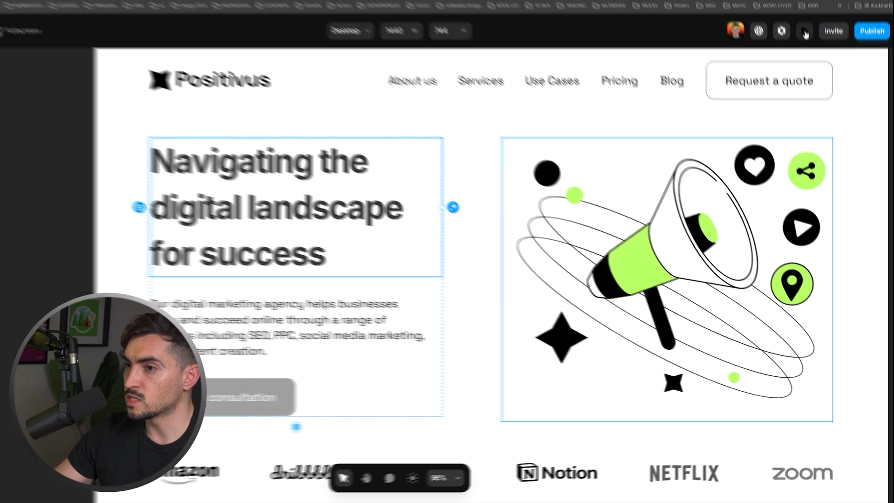
left_click(796, 3)
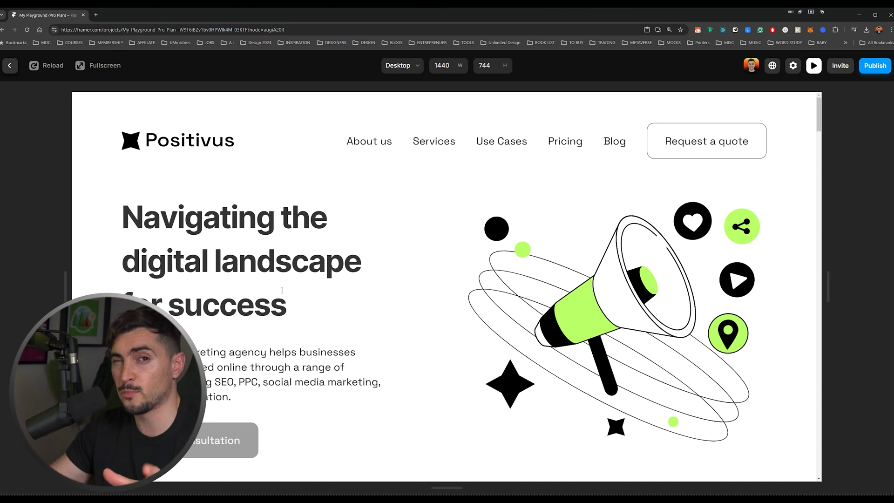
key("Escape")
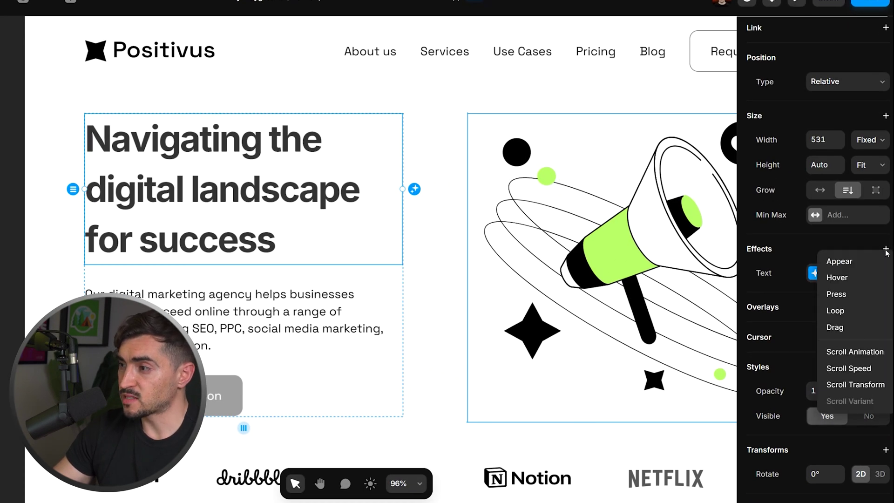
- Add a hover effect to the hero heading with opacity 0.8, scale 1.1 and rotation 2
left_click(842, 277)
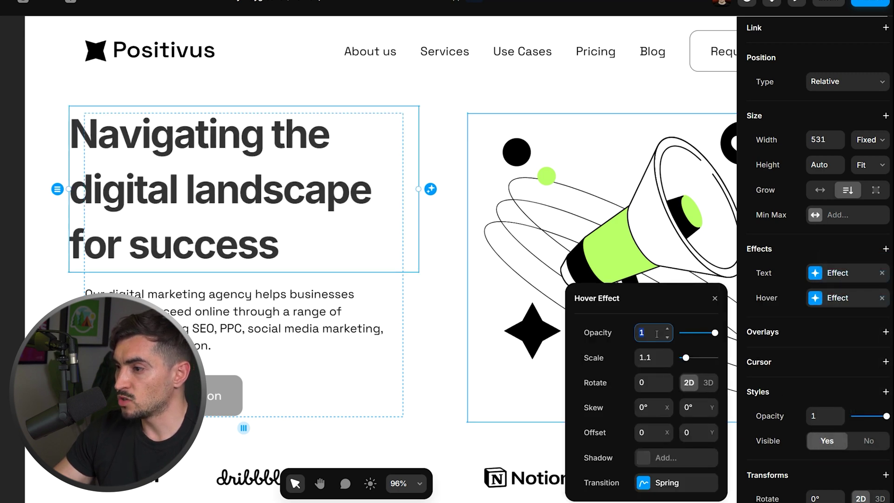
left_click_drag(687, 336, 689, 360)
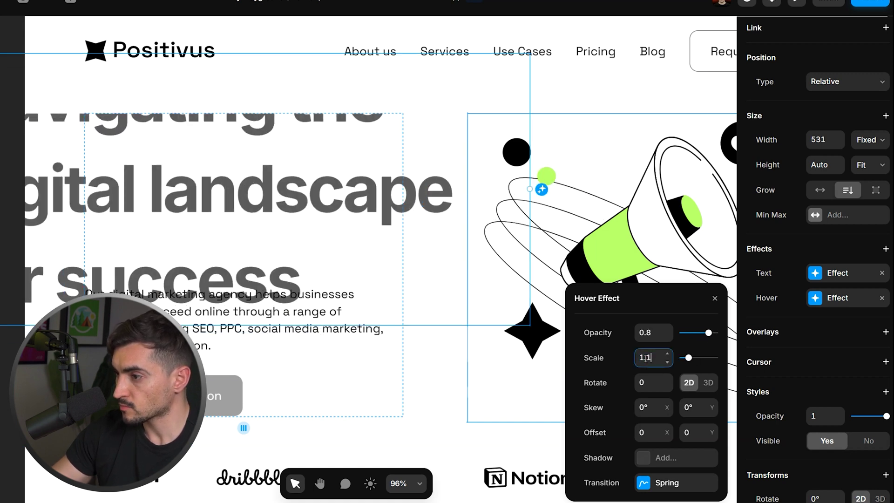
left_click(612, 369)
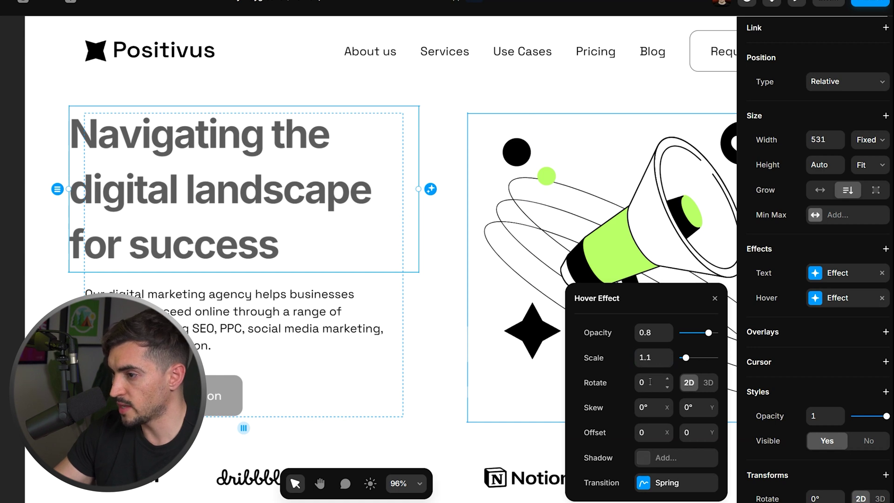
key("Return")
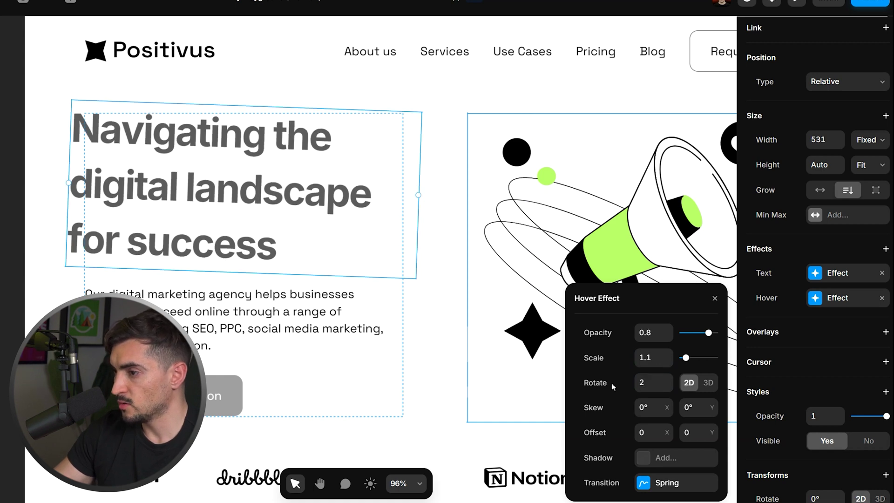
- Give the hover effect an Ease transition with a custom curve of 0.44, 0, 0.54, 0.34, and preview the page
left_click(662, 484)
left_click(629, 279)
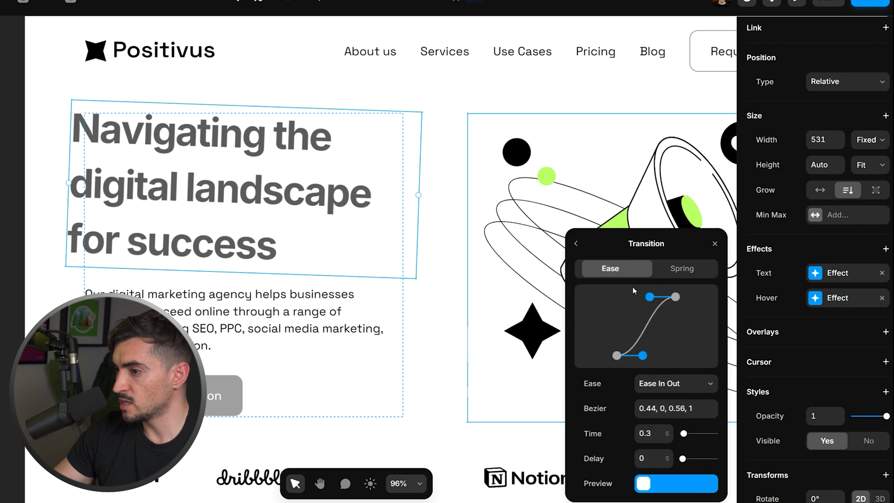
left_click_drag(650, 297, 685, 297)
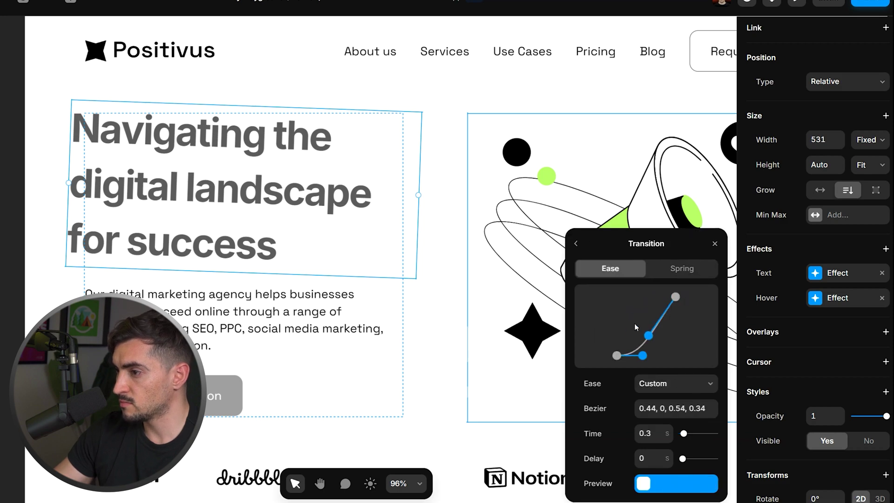
left_click(575, 244)
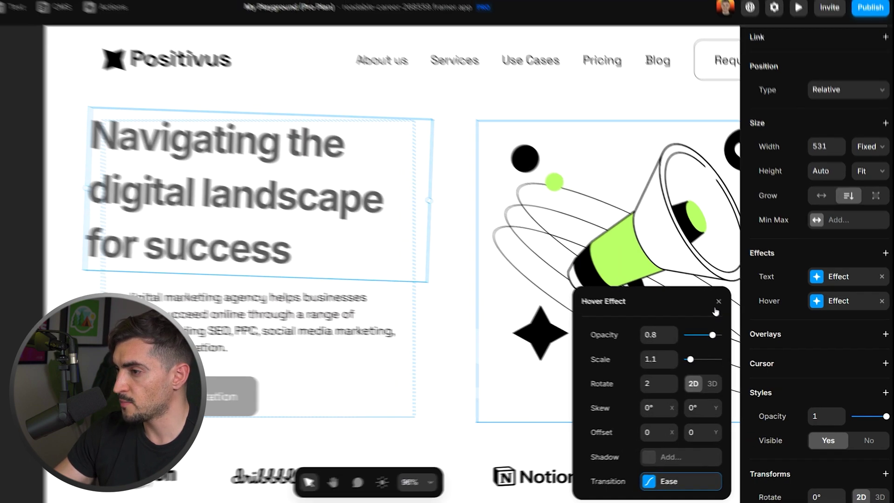
left_click(715, 299)
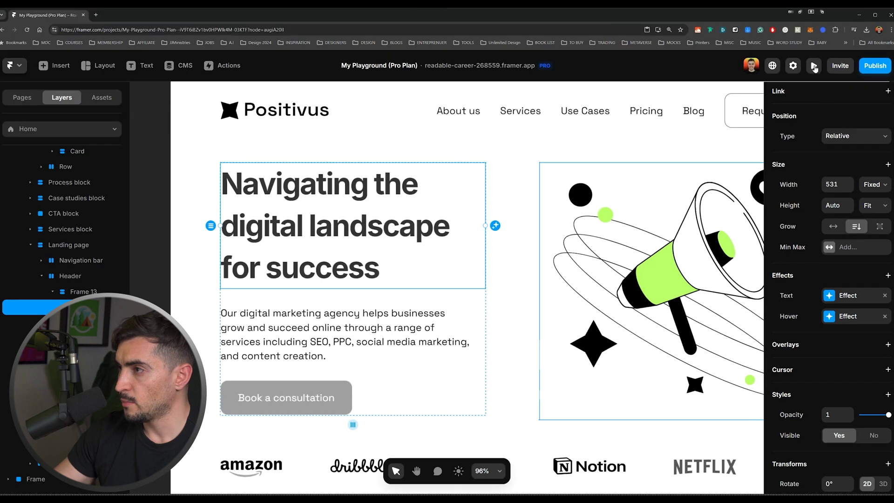
left_click(814, 68)
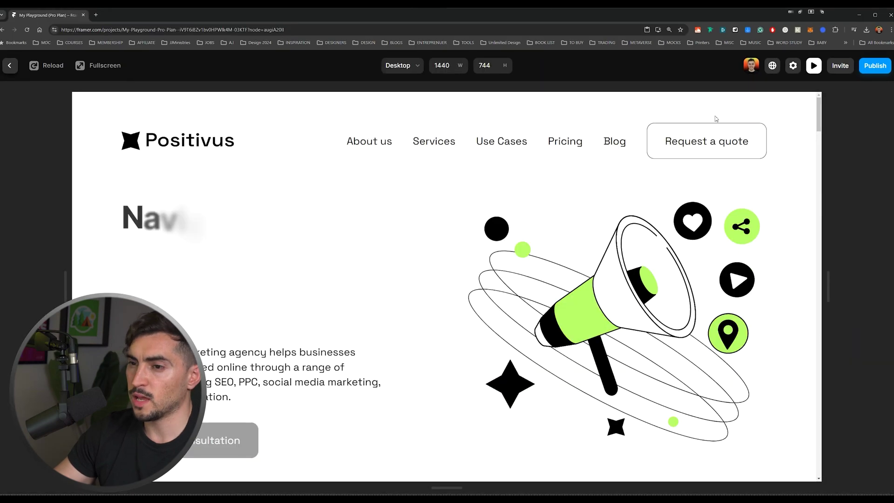